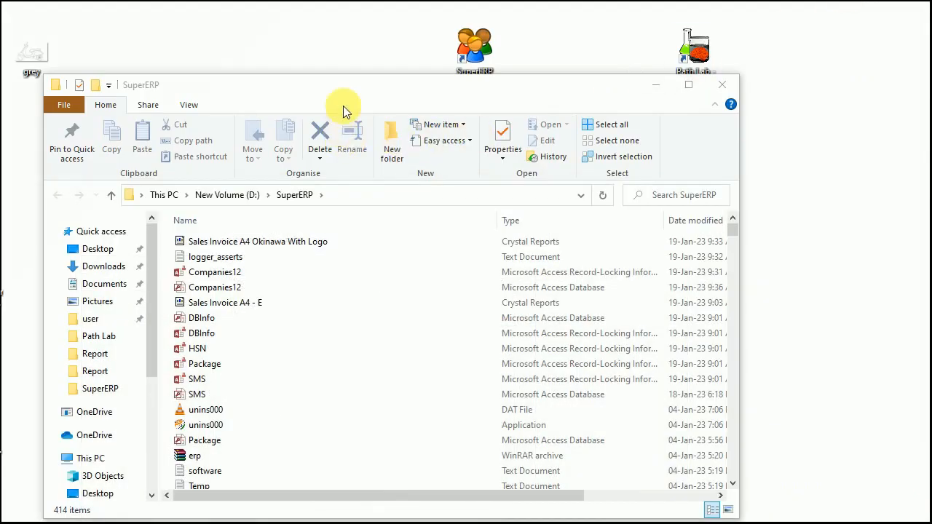
Open the Sales Invoice A4 Okinawa With Logo report from the SuperERP folder and look over its design layout
drag(343, 106, 514, 56)
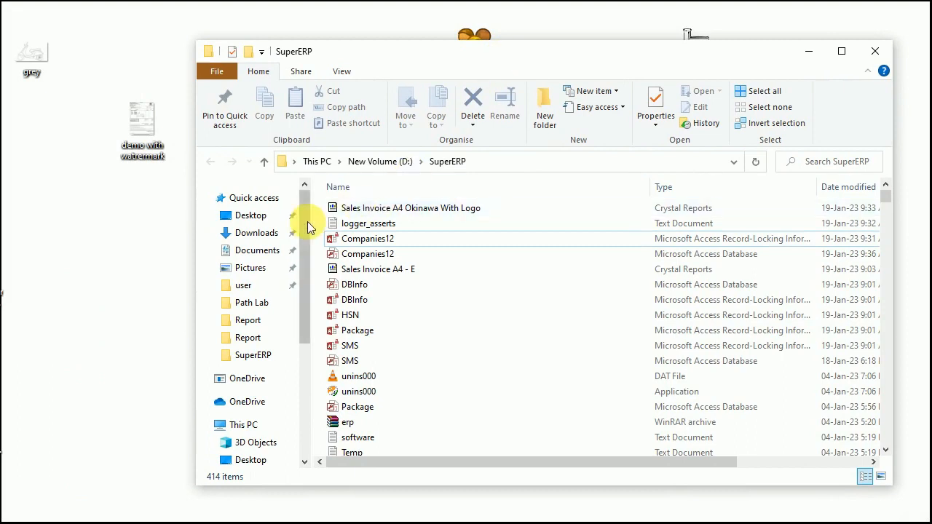
double_click(336, 209)
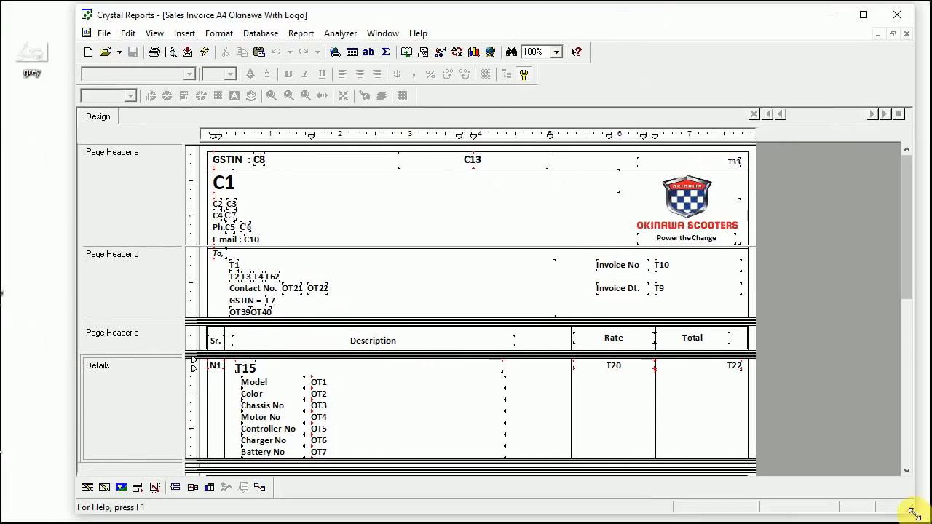
scroll(542, 328, down, 5)
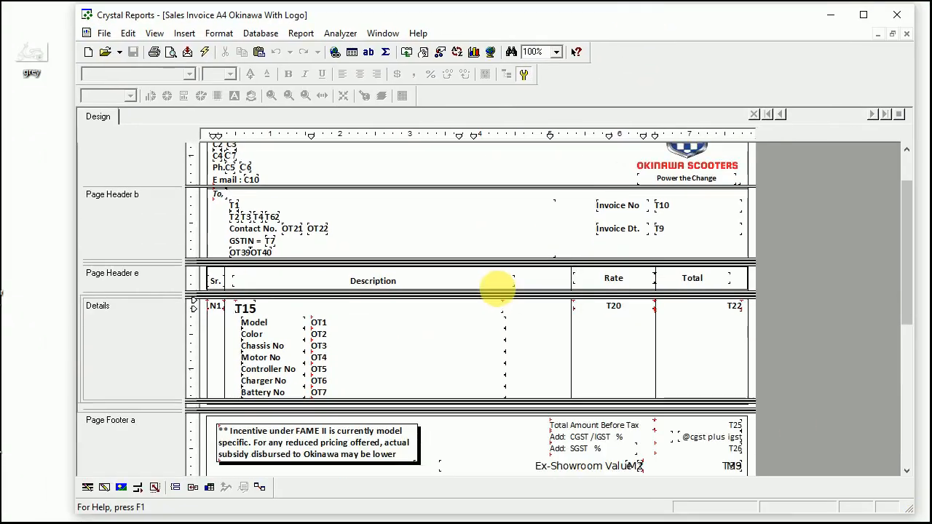
scroll(509, 298, up, 5)
Preview the invoice with refreshed report data and examine the header, item details and totals area
click(697, 198)
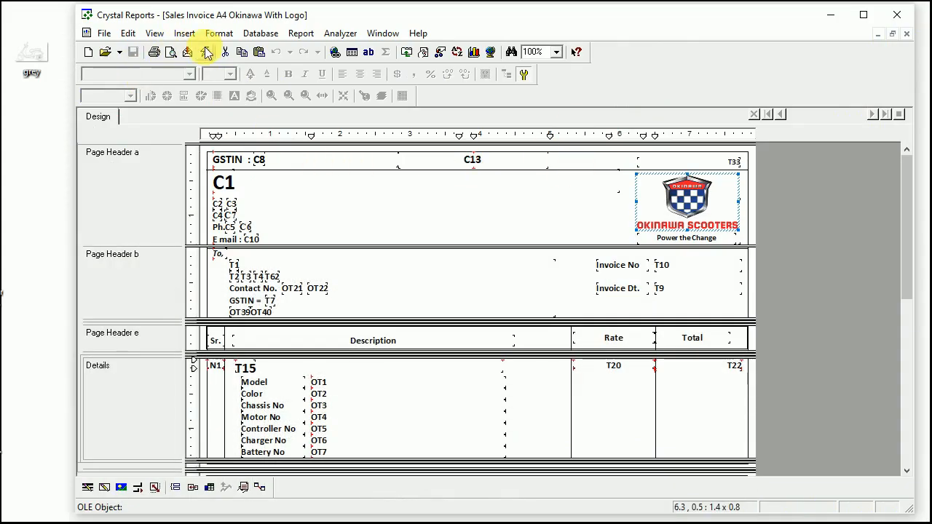
click(206, 51)
scroll(367, 203, down, 10)
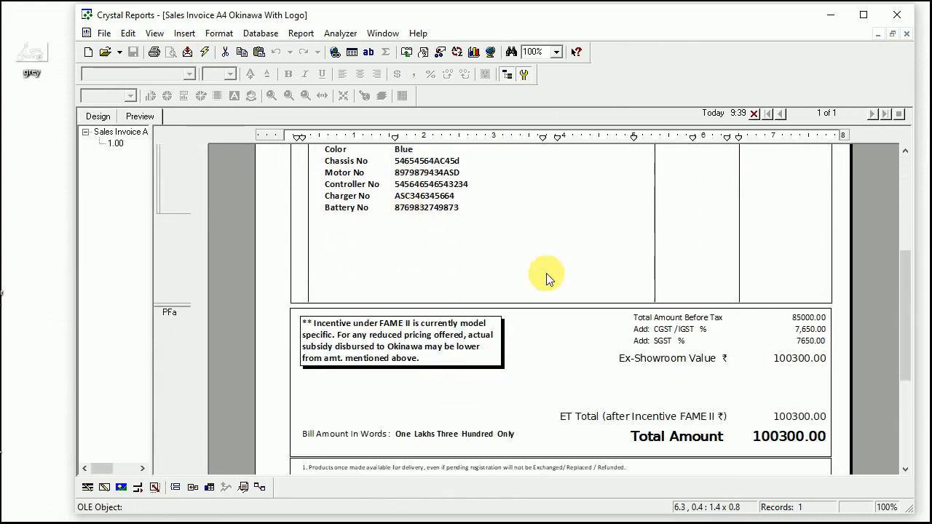
scroll(627, 274, up, 3)
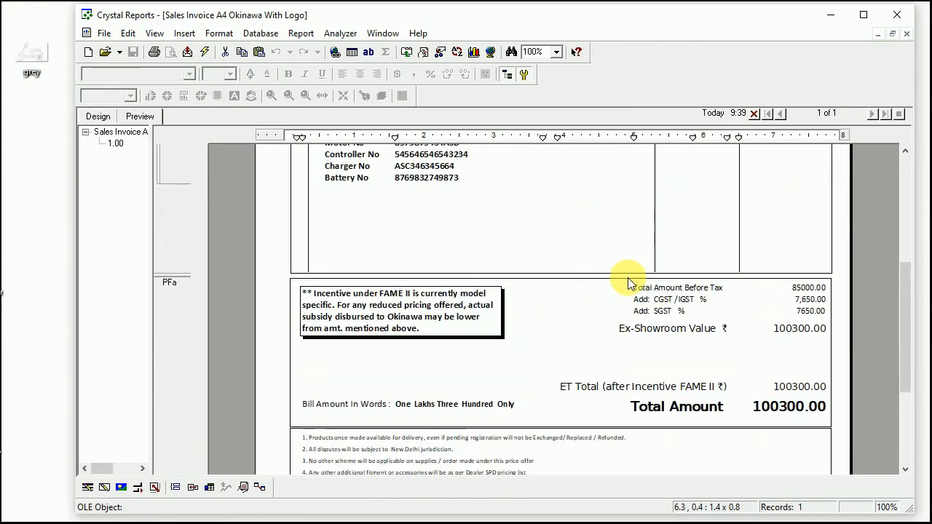
scroll(631, 304, down, 1)
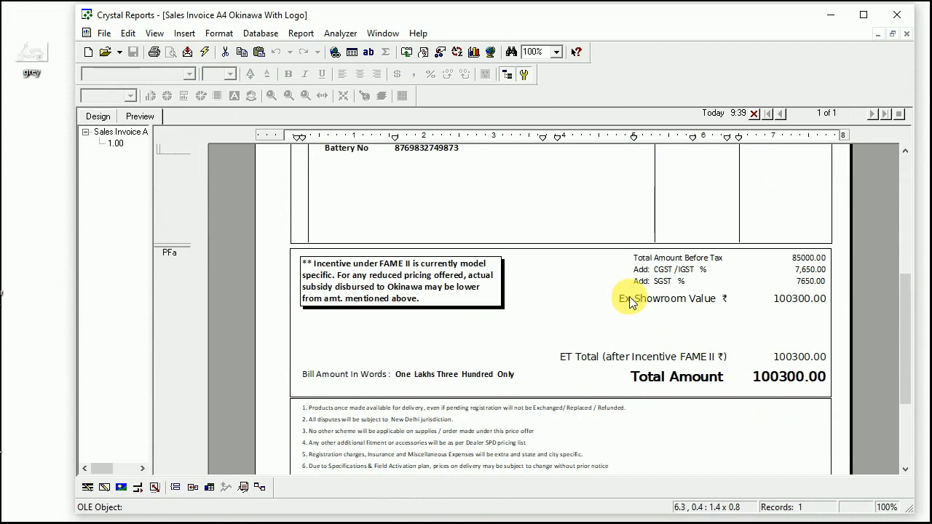
scroll(628, 304, up, 3)
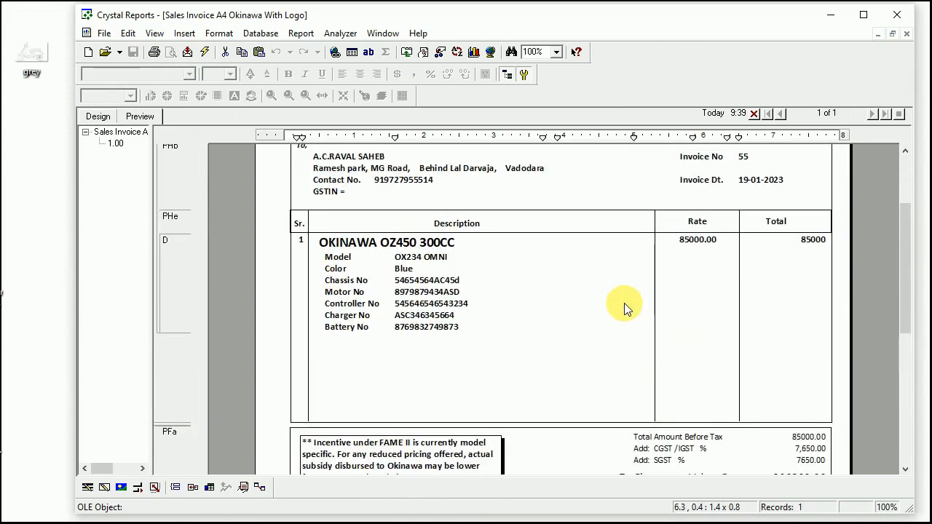
scroll(624, 303, up, 3)
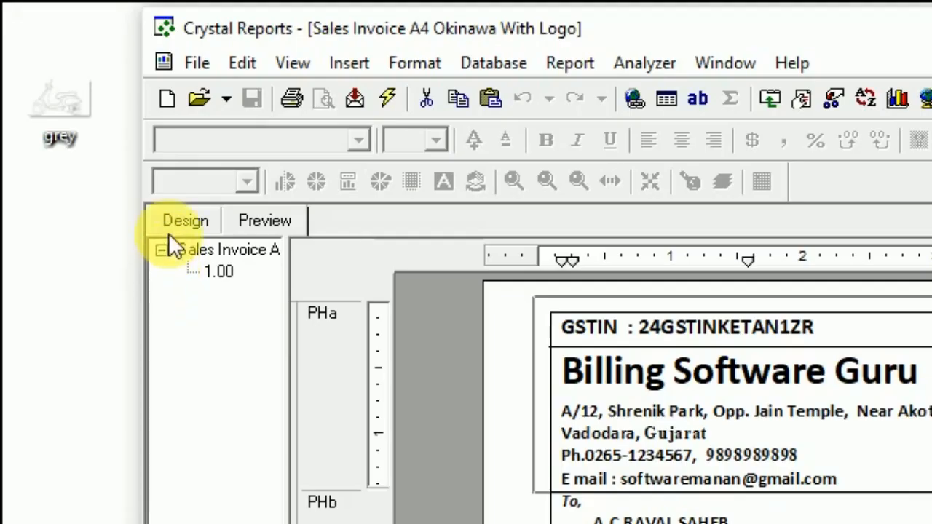
Return to the report design and insert a new section below Page Header e
click(178, 218)
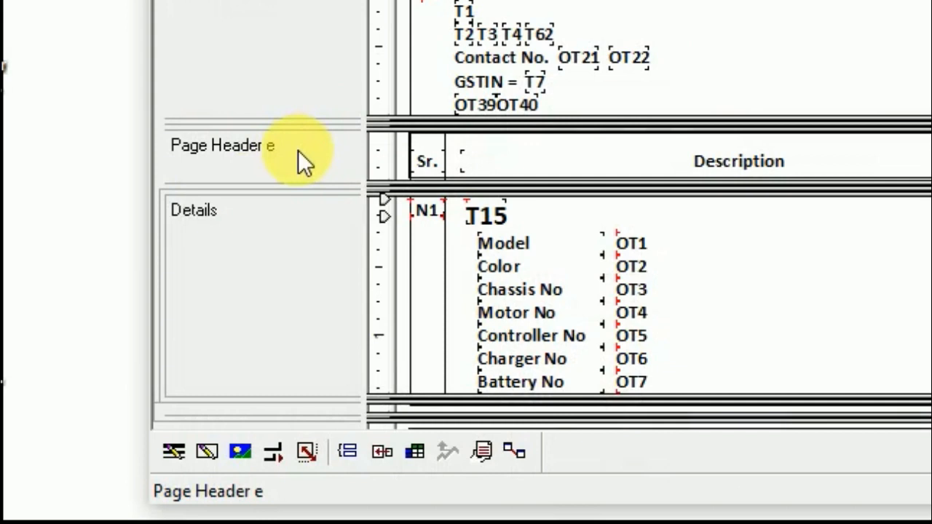
right_click(298, 150)
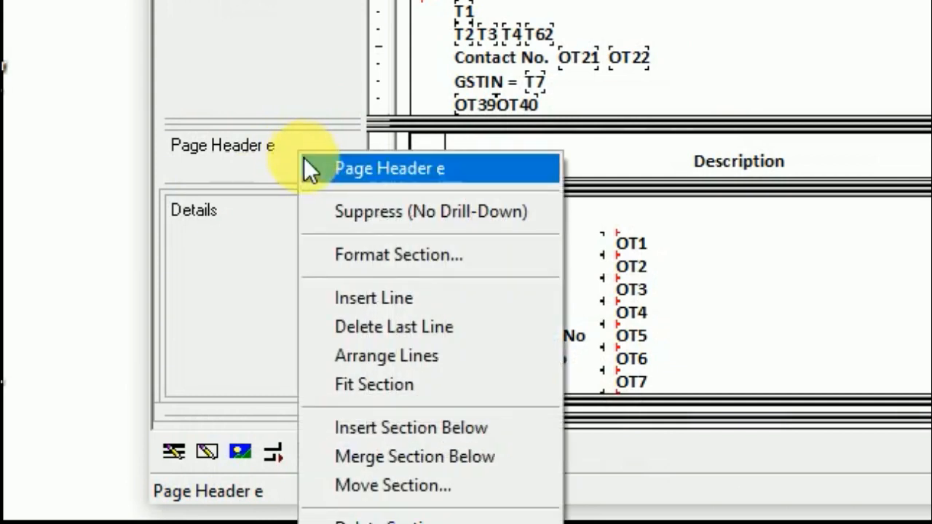
click(413, 427)
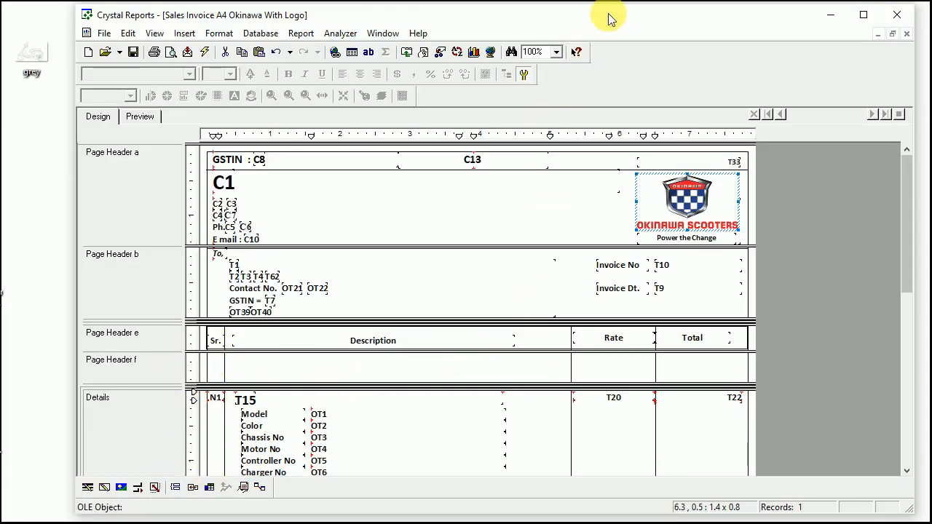
Enlarge the Page Header f section to about 2.5 inches tall and save the report
drag(611, 13, 611, 8)
drag(197, 386, 196, 458)
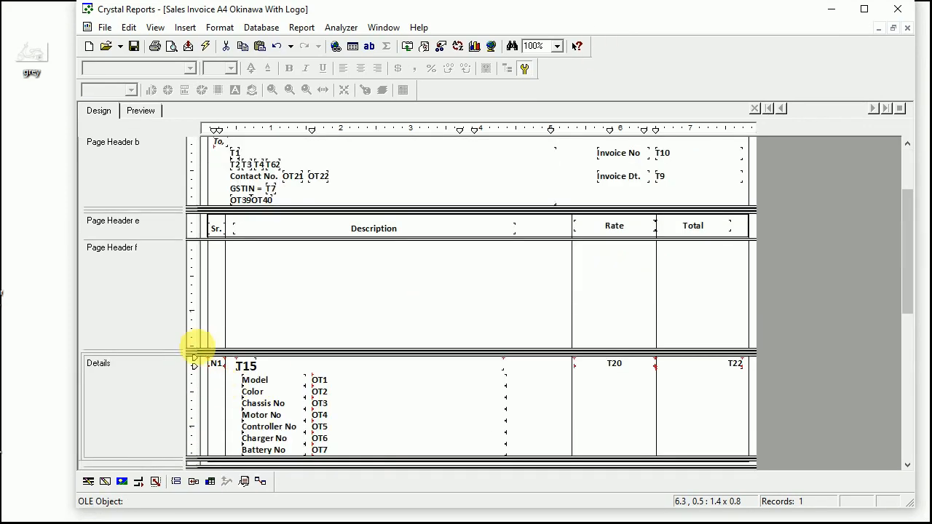
drag(193, 364, 211, 424)
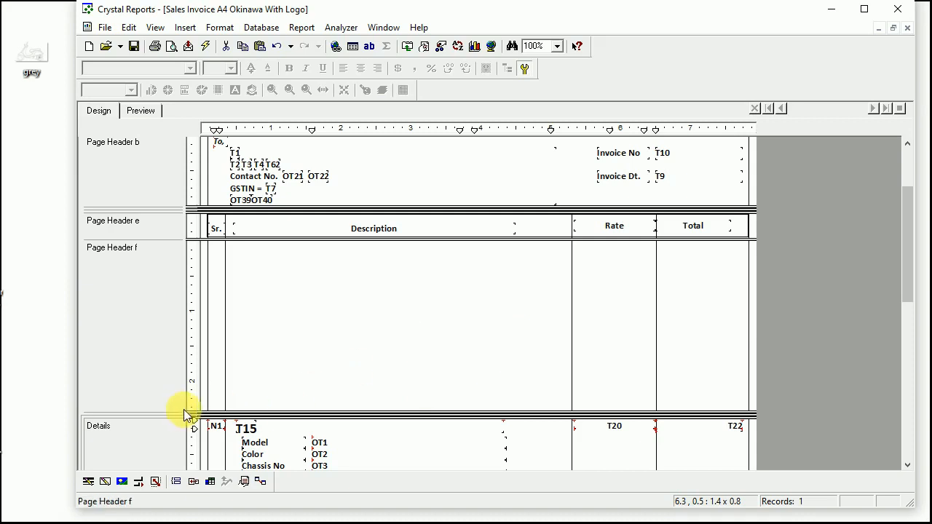
drag(194, 416, 193, 424)
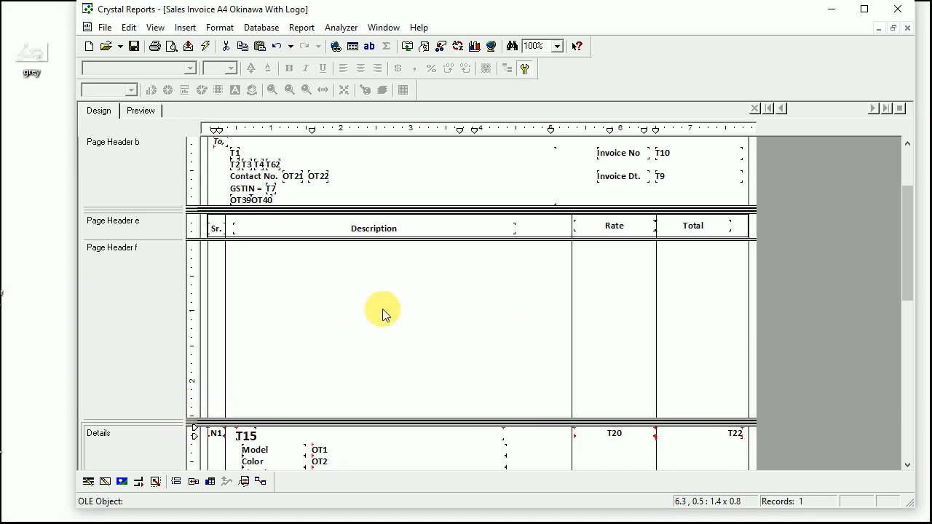
click(136, 47)
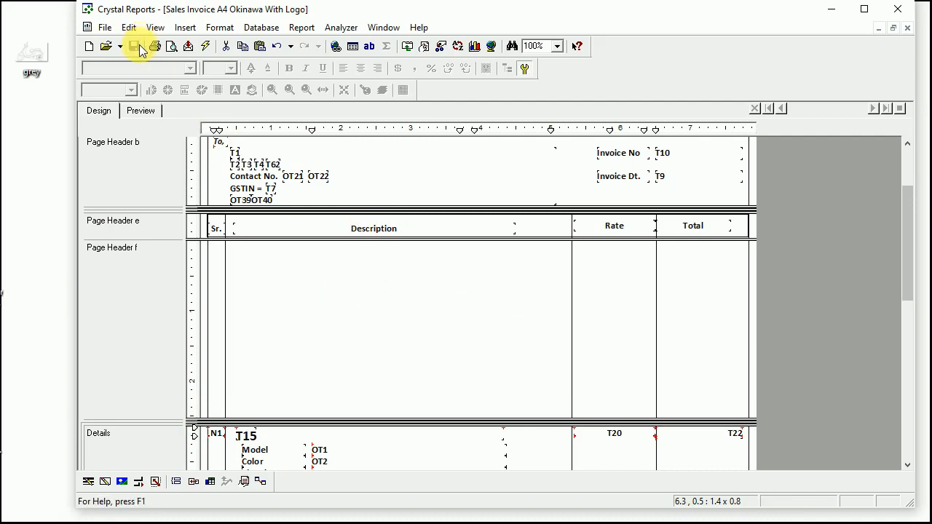
Open the grey image from the desktop in Paint to view the scooter drawing, and close it
click(32, 57)
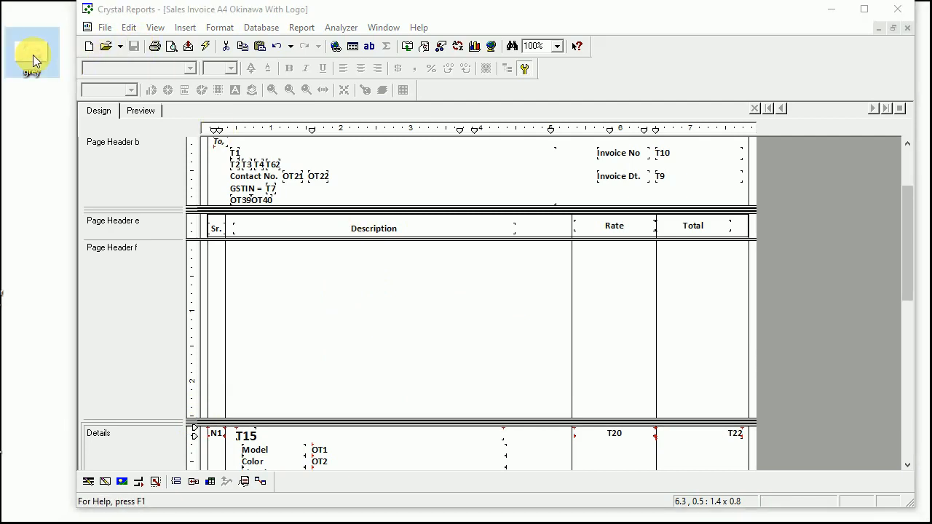
right_click(33, 60)
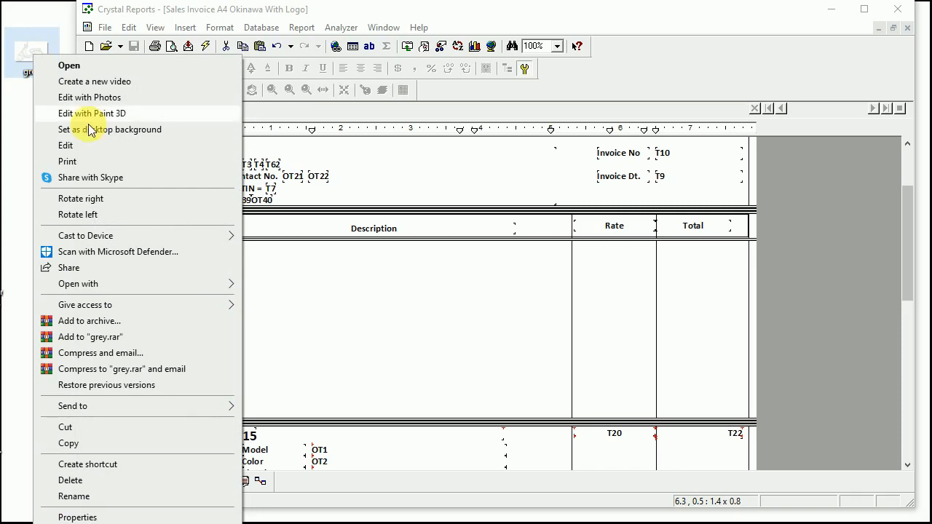
mouse_move(181, 284)
click(269, 285)
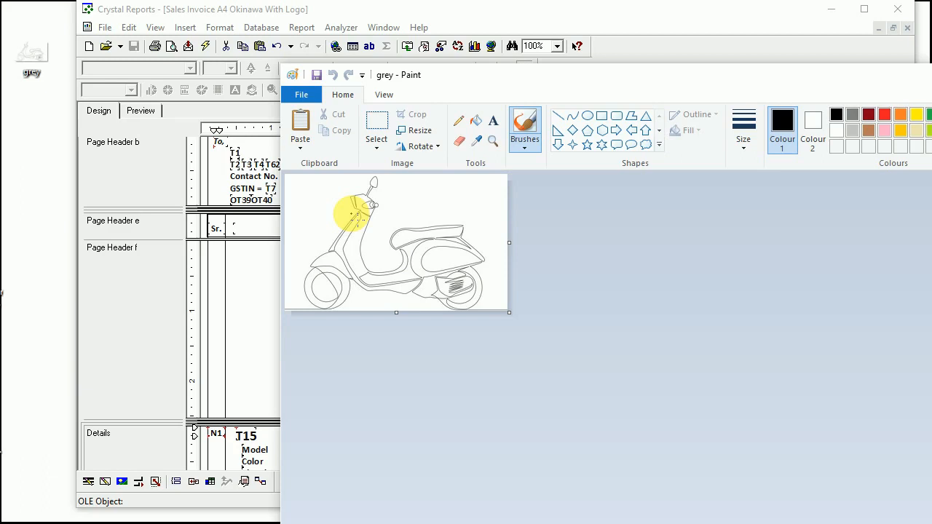
click(931, 75)
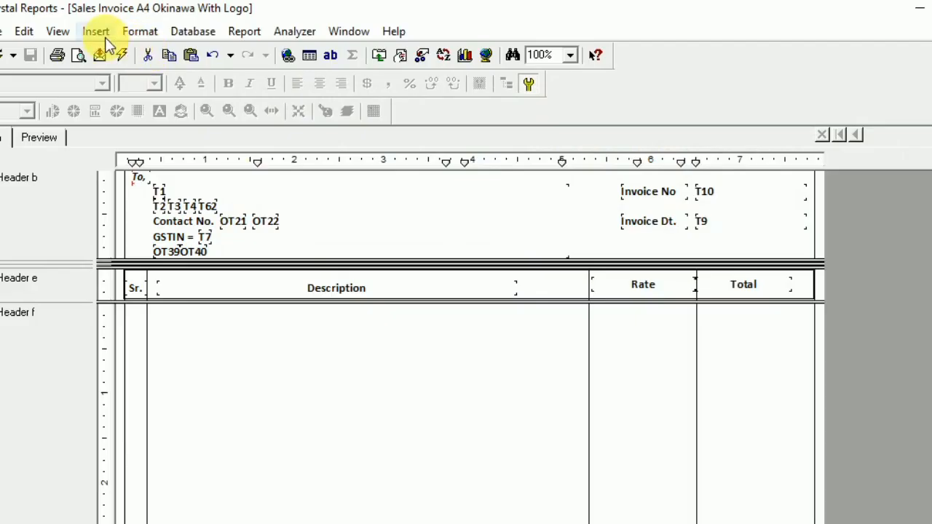
Insert the grey picture from the desktop into Page Header f, below the Description heading, and save the report
click(185, 29)
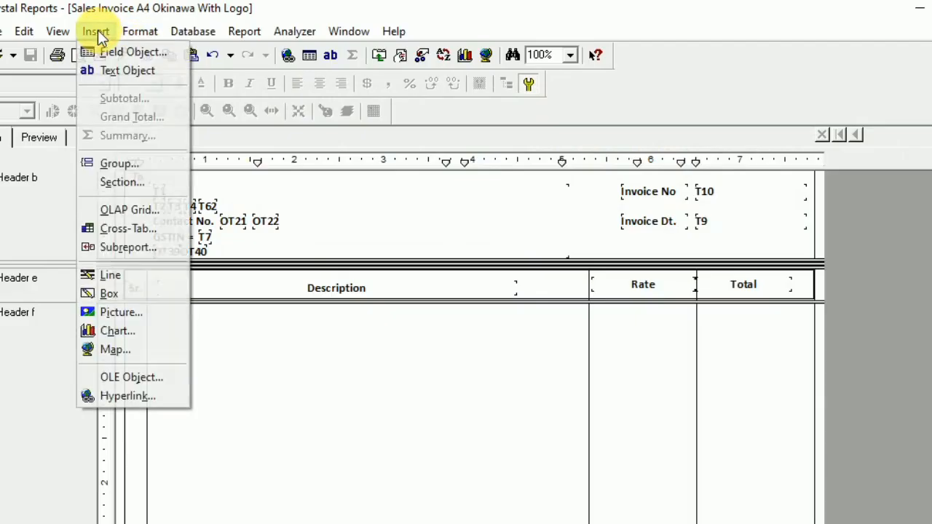
click(116, 312)
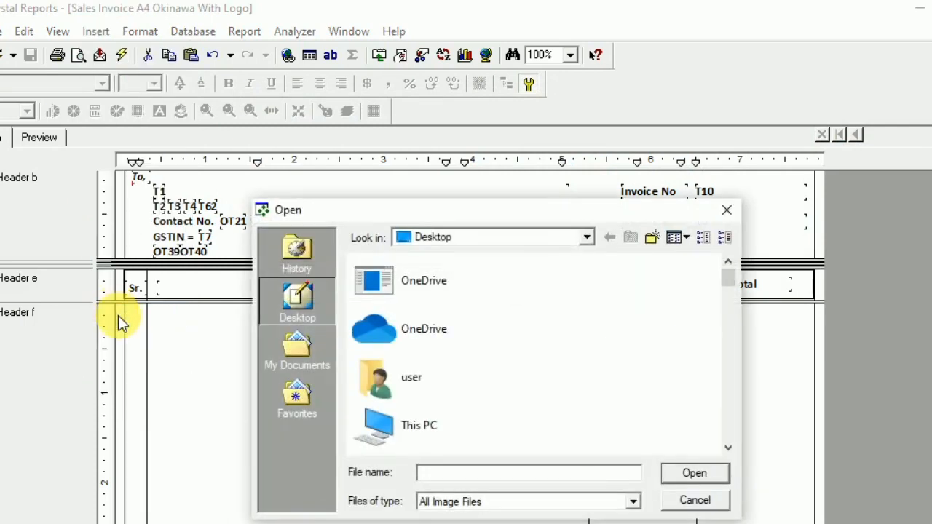
click(395, 377)
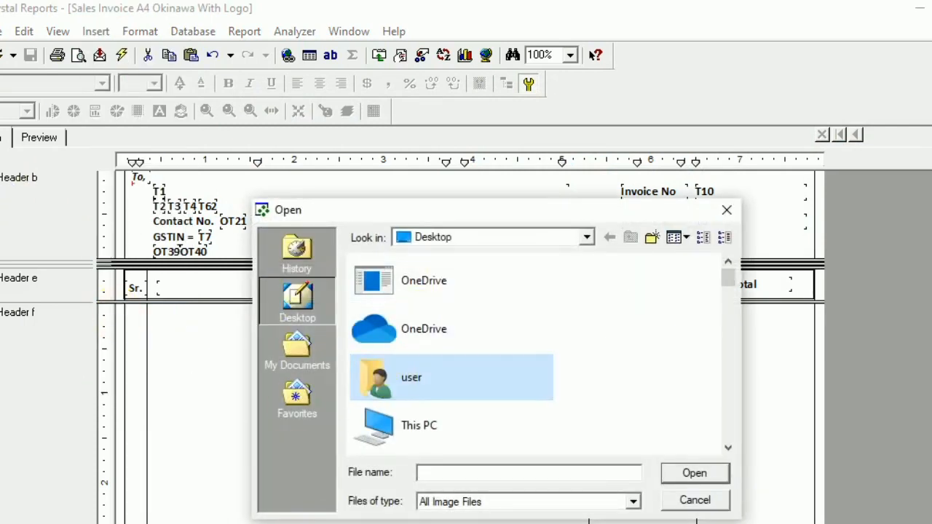
click(407, 421)
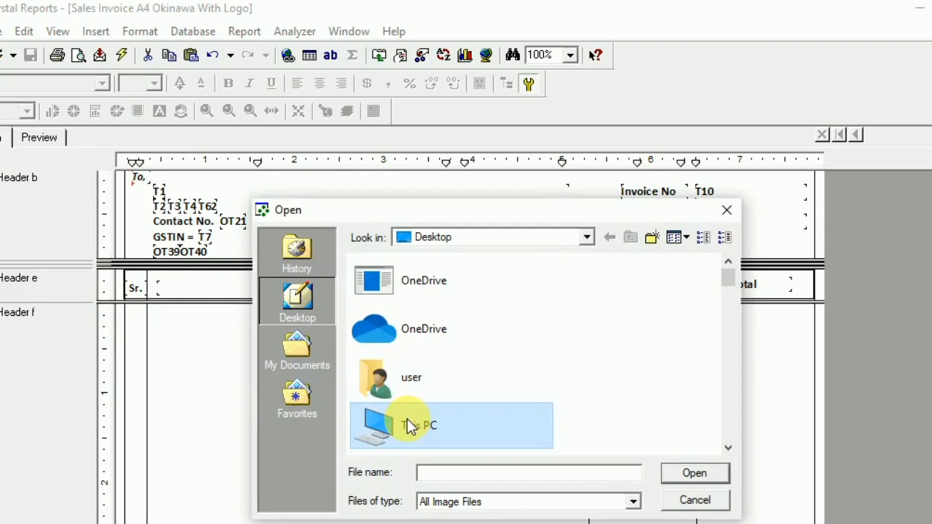
key(g)
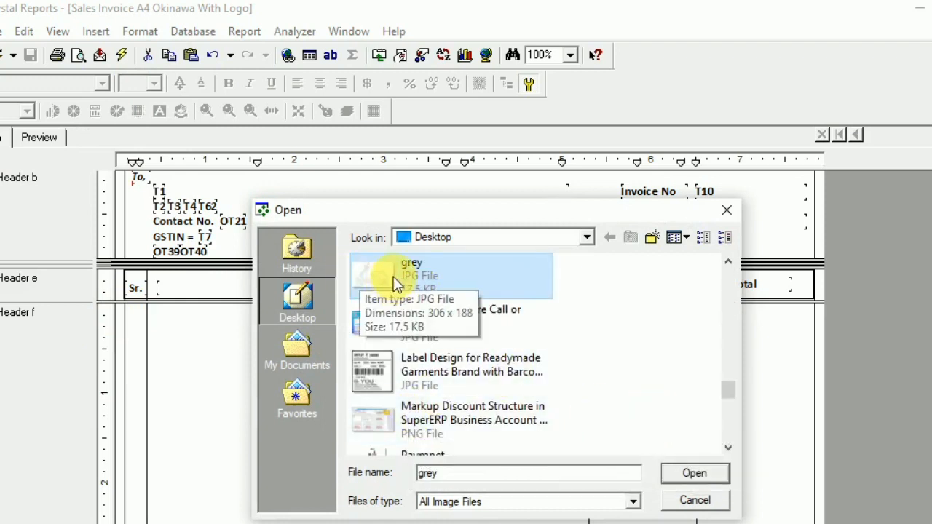
click(671, 473)
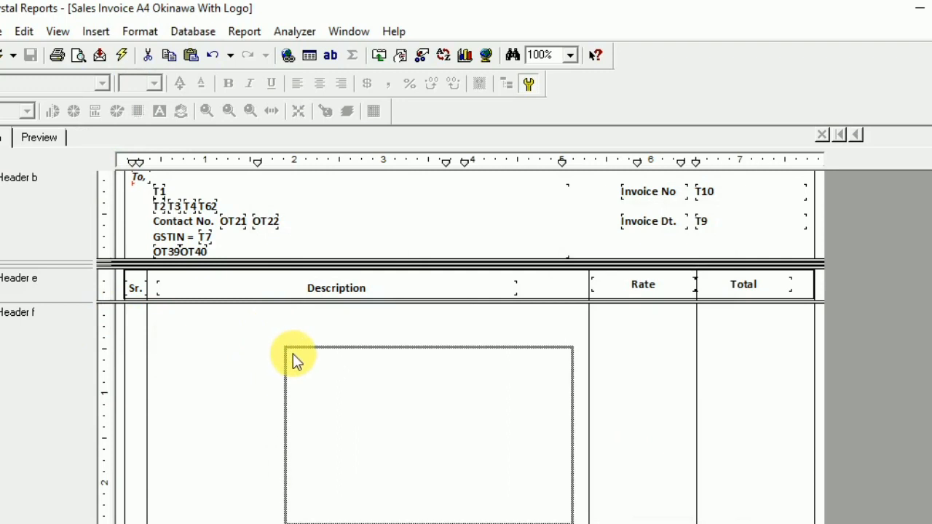
click(295, 357)
click(246, 357)
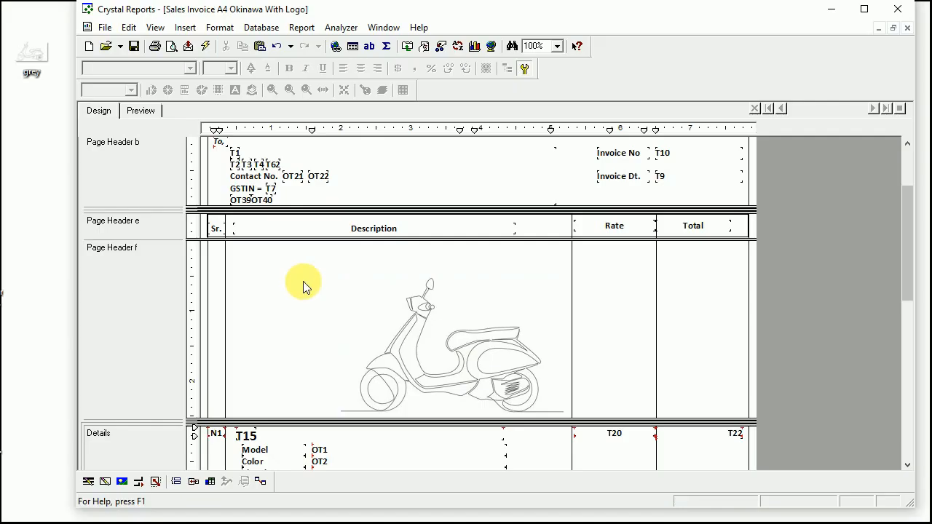
click(134, 46)
Refresh the report preview and examine the scooter picture and invoice layout on the first and following pages
click(205, 46)
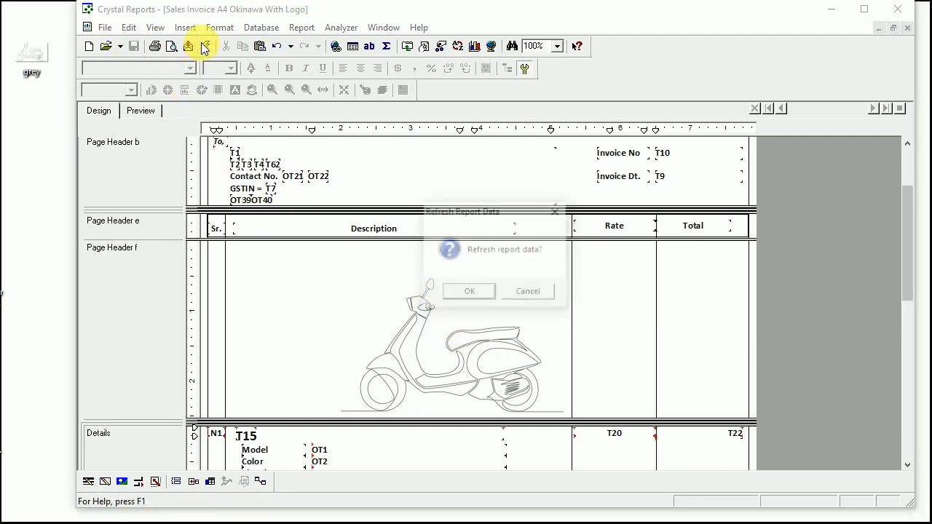
scroll(509, 306, down, 5)
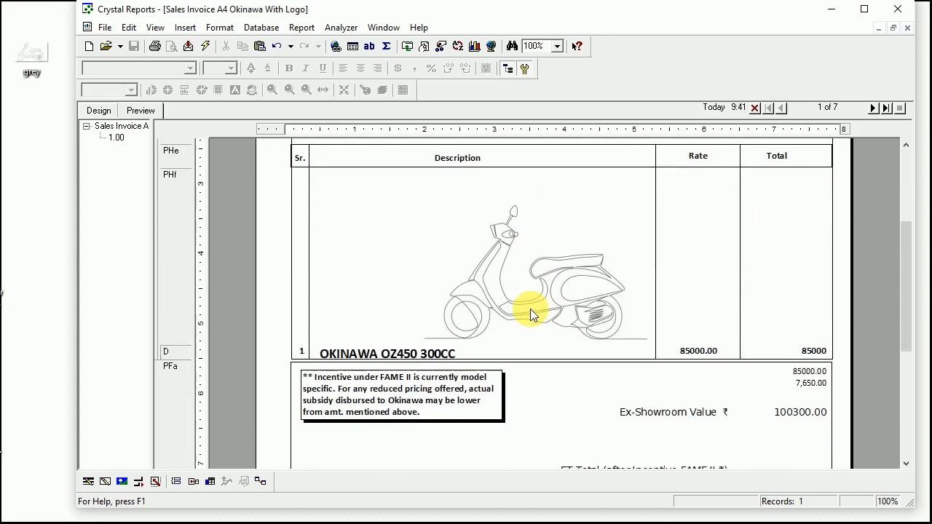
scroll(506, 325, down, 7)
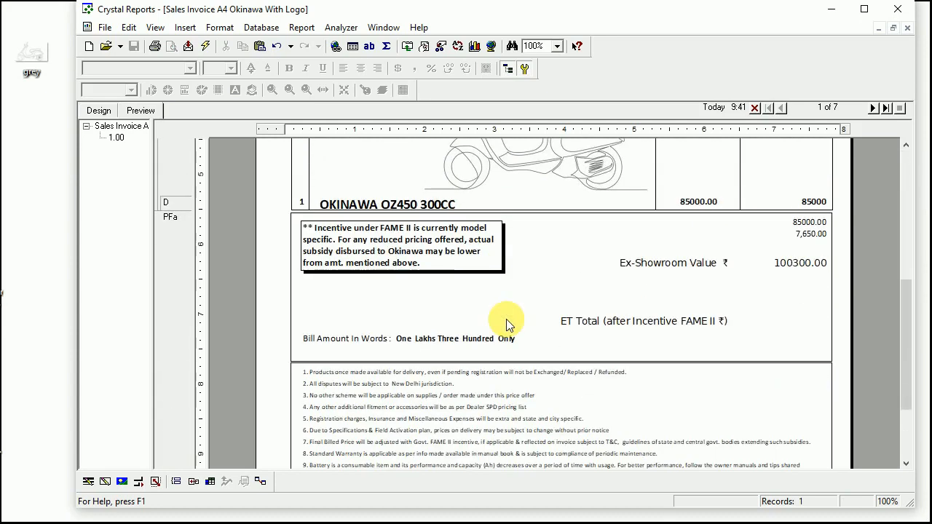
click(874, 108)
scroll(586, 307, up, 12)
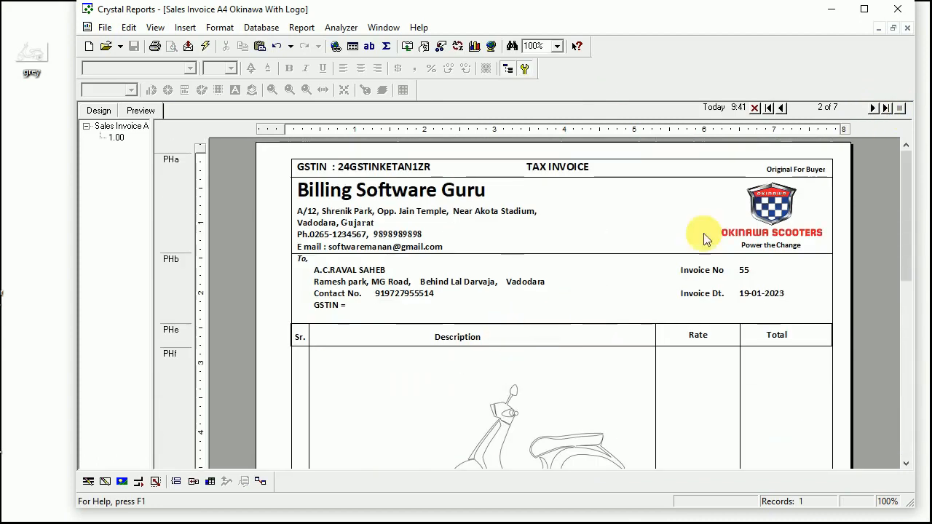
click(873, 109)
click(873, 109)
click(873, 109)
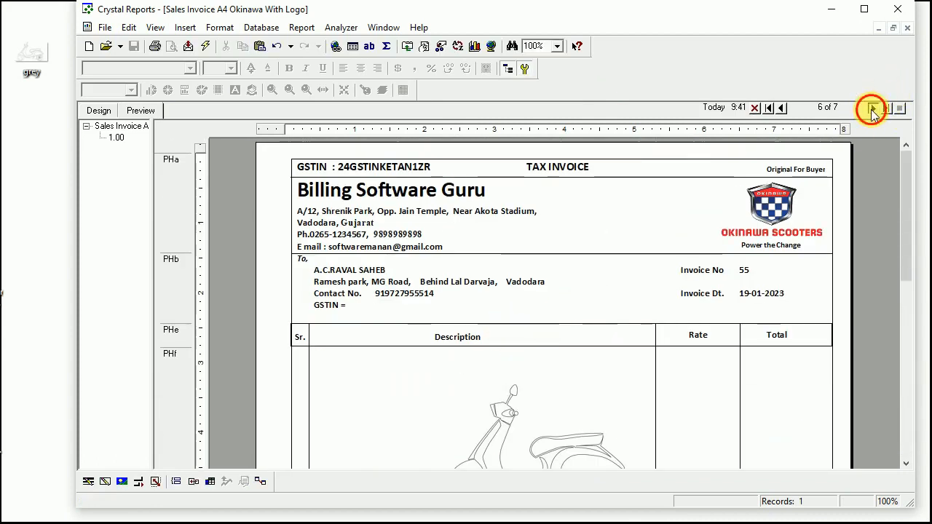
Go back to the preview's first page to check the scooter picture's placement, and return to the report design
click(782, 108)
click(782, 108)
click(783, 108)
click(783, 109)
click(783, 108)
click(783, 108)
click(783, 109)
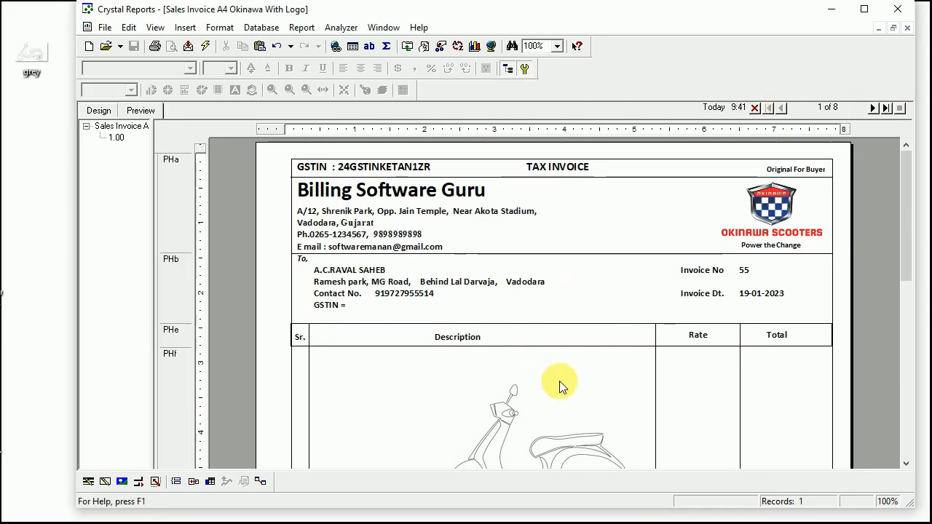
scroll(529, 371, down, 3)
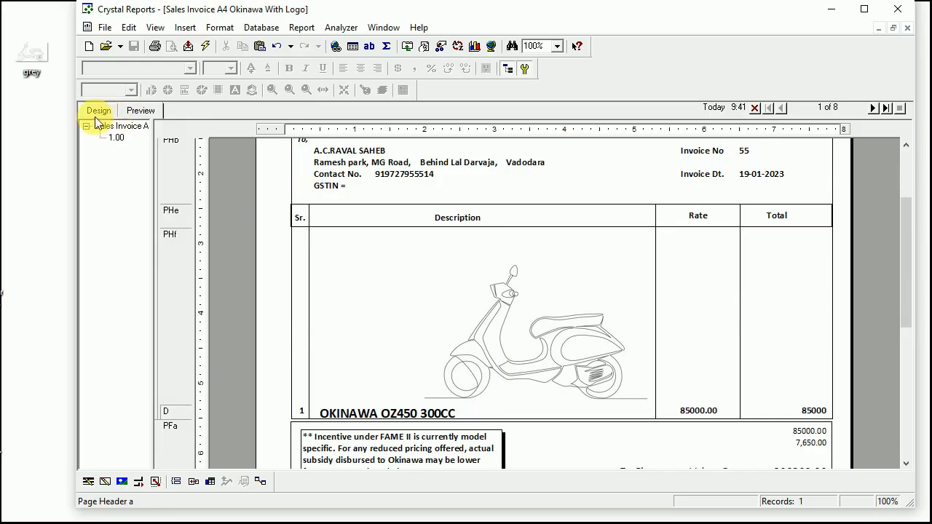
click(99, 113)
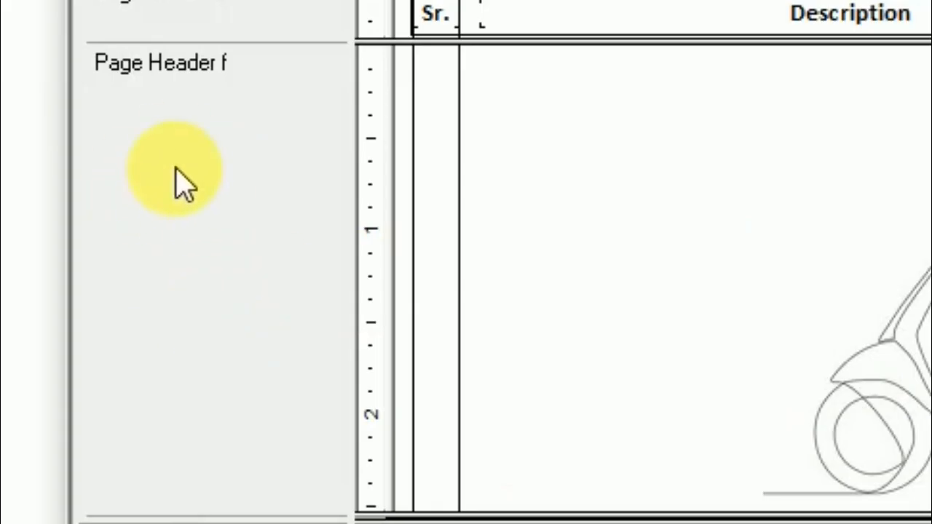
Open the section formatting for Page Header f and look through the settings of Page Headers a to g
right_click(118, 287)
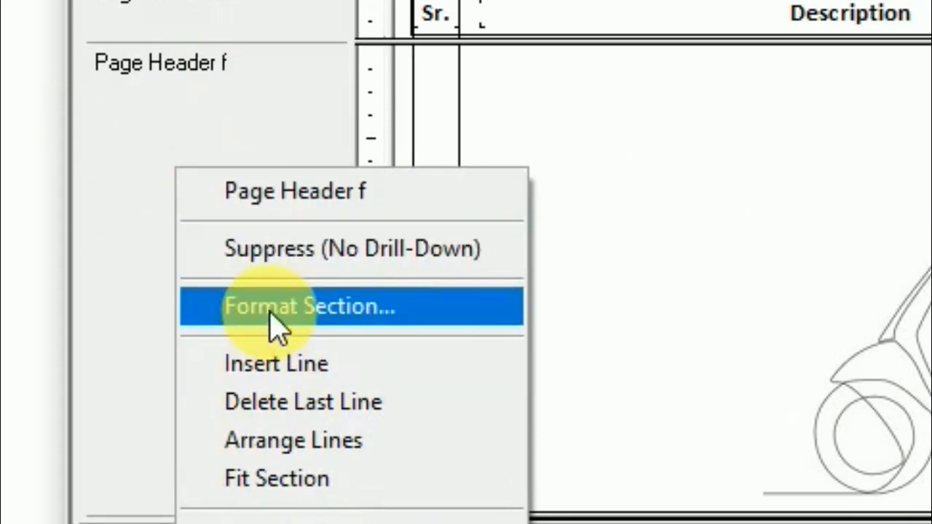
click(337, 321)
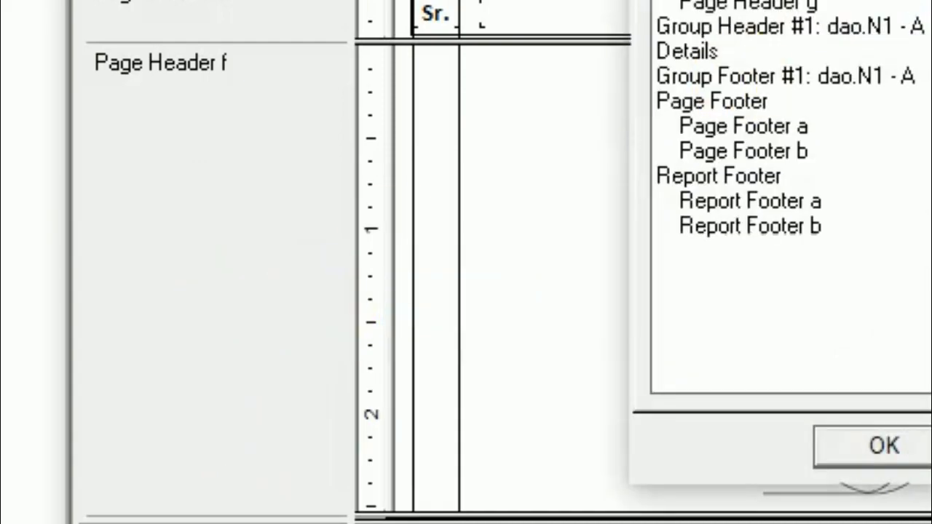
drag(518, 115, 544, 165)
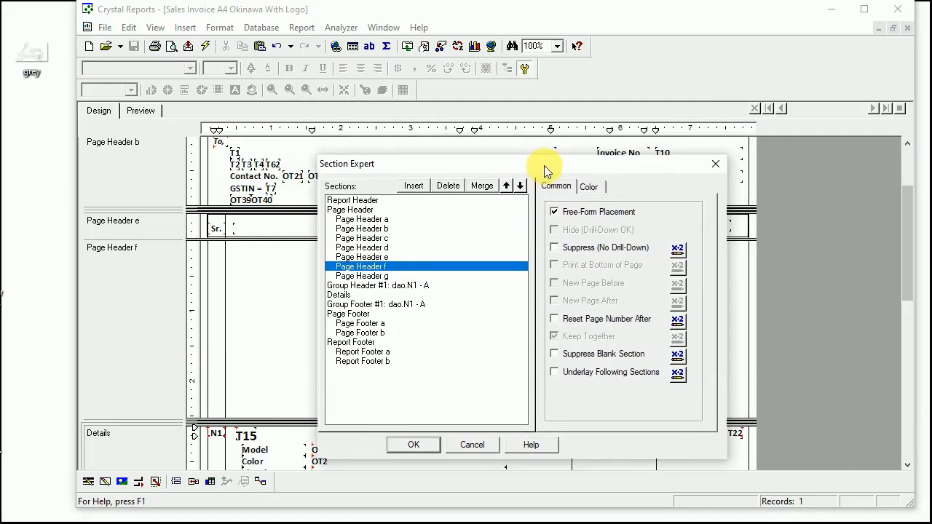
click(355, 216)
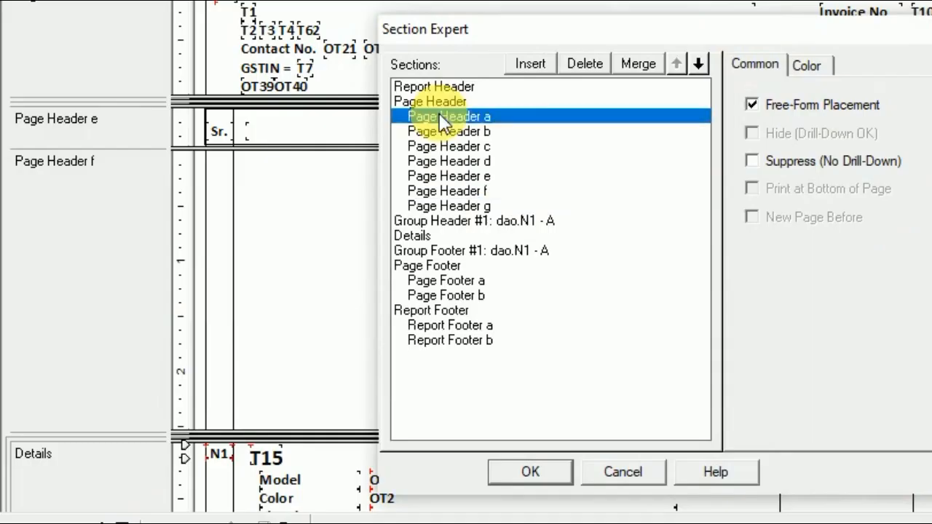
click(448, 131)
click(453, 146)
click(457, 161)
click(459, 176)
click(460, 190)
click(459, 206)
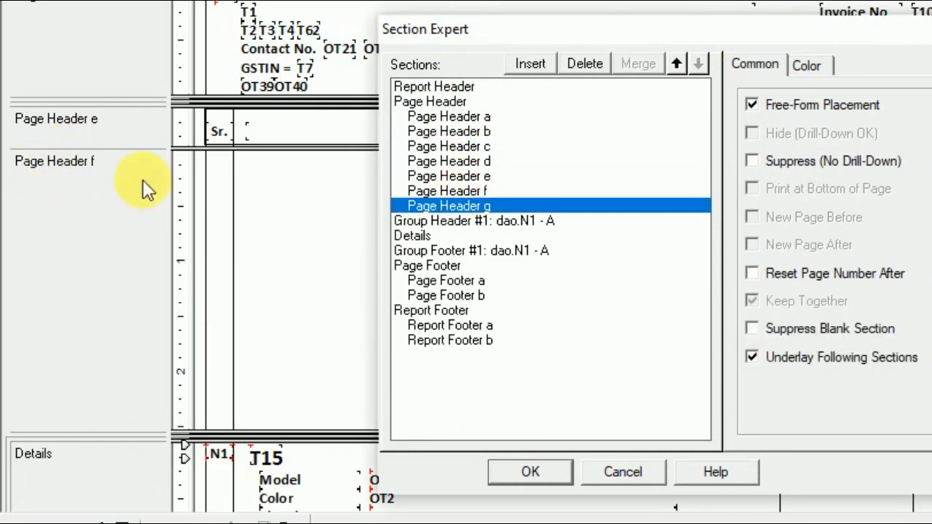
Enable Underlay Following Sections for Page Header f and save the report
click(446, 190)
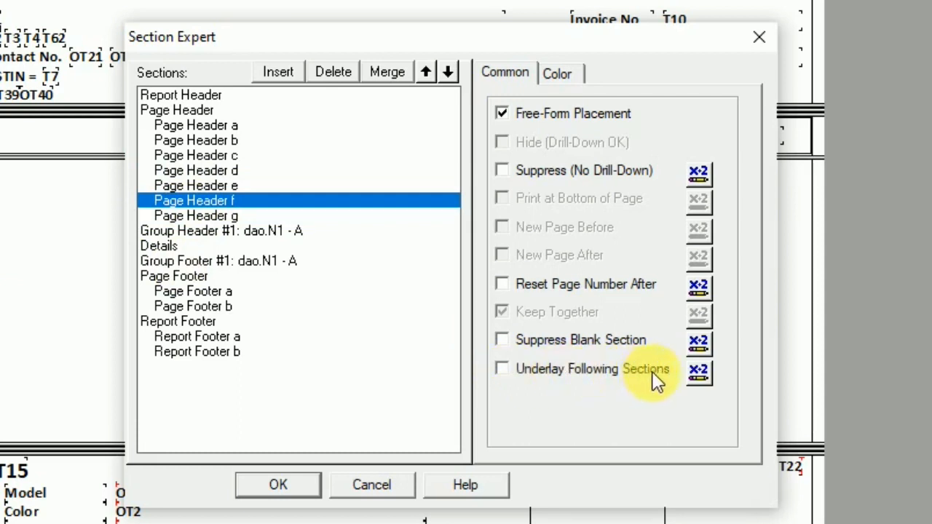
click(502, 369)
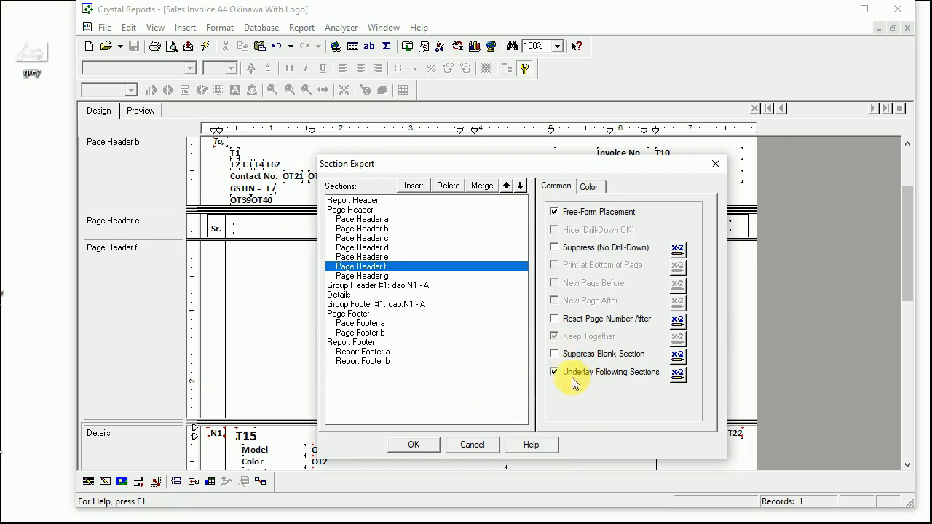
click(412, 445)
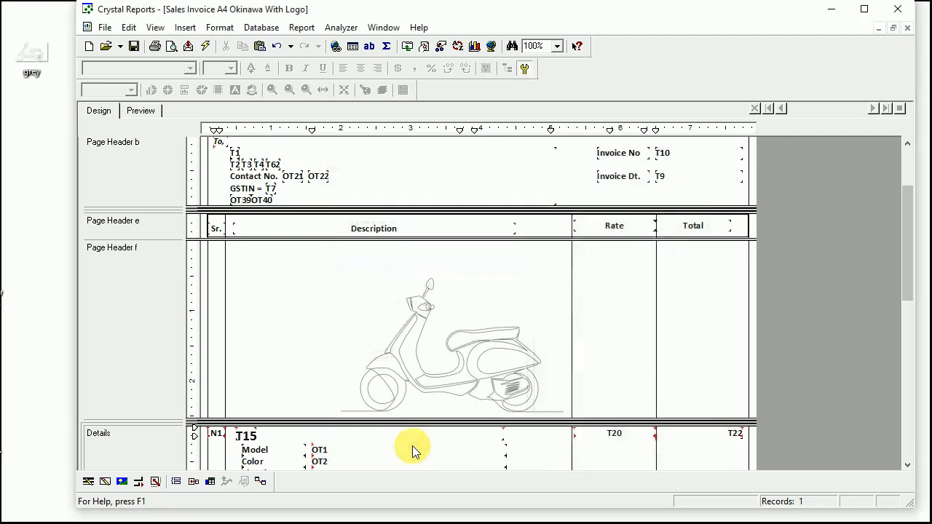
click(134, 47)
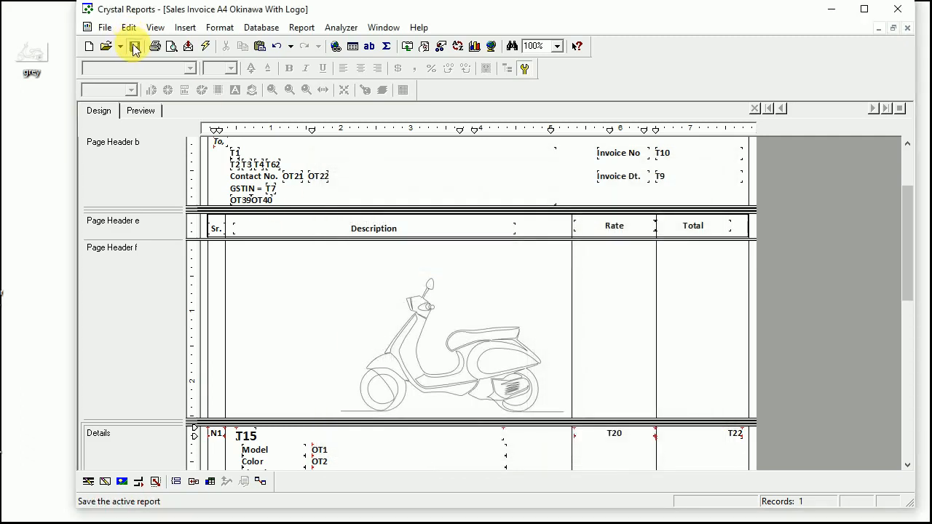
Preview the invoice report and examine the scooter watermark behind the item details and the rest of the page
click(143, 112)
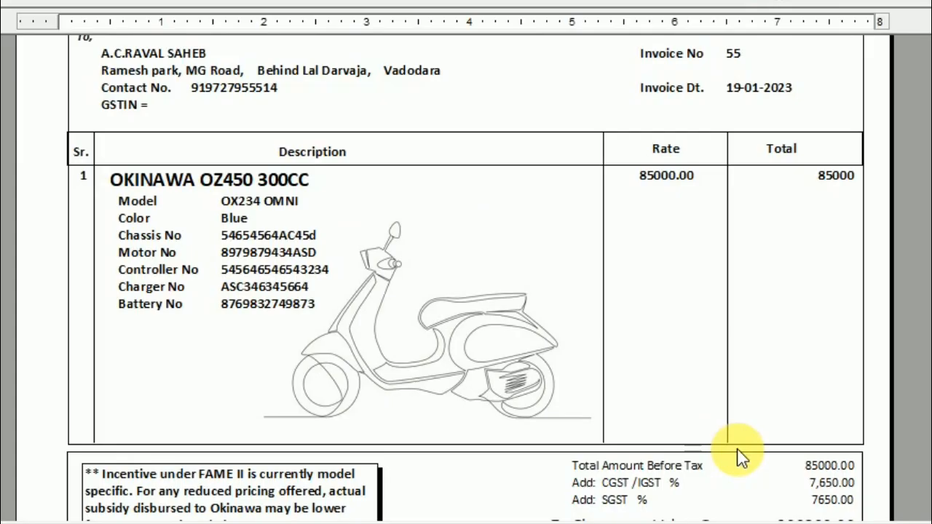
scroll(448, 333, up, 3)
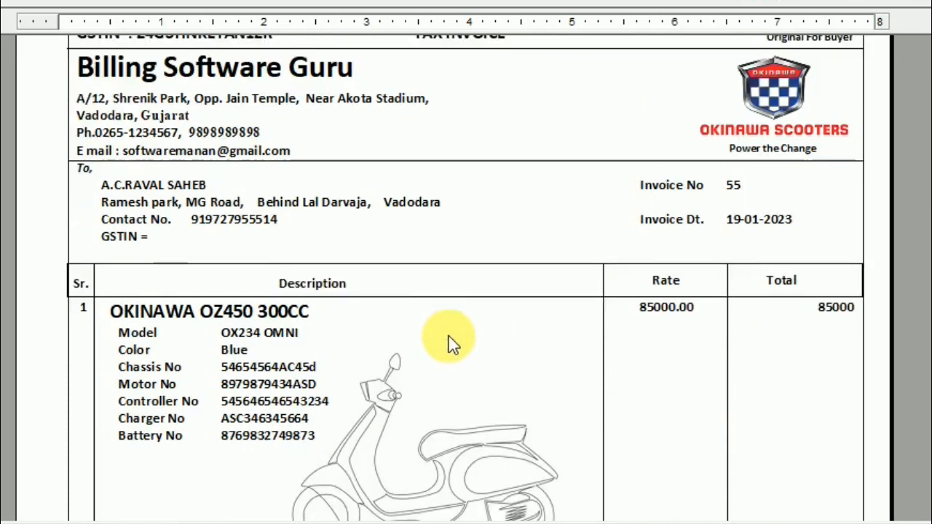
scroll(447, 332, down, 4)
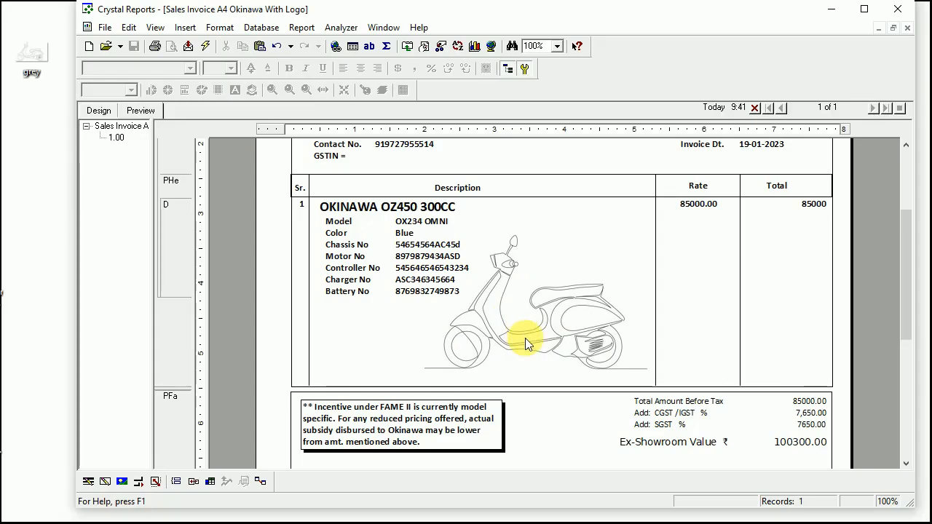
scroll(503, 313, down, 3)
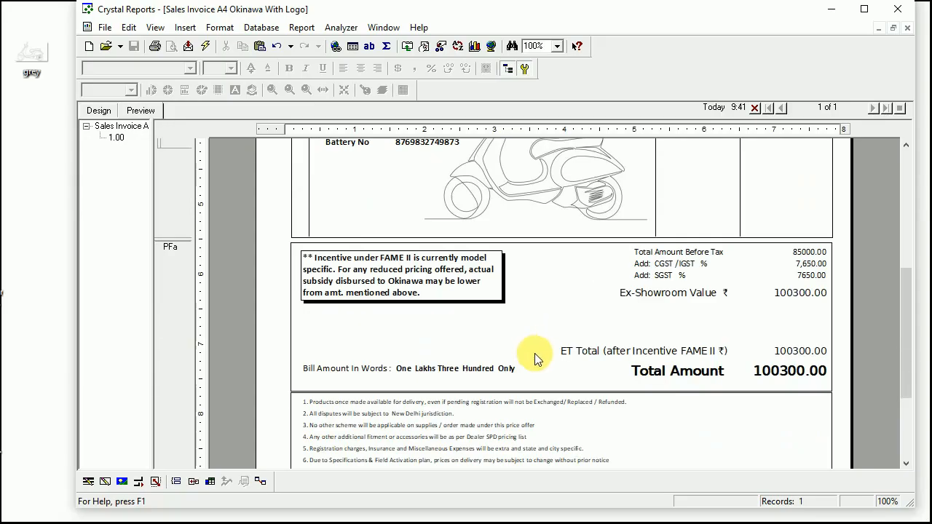
scroll(526, 357, down, 4)
scroll(524, 357, up, 15)
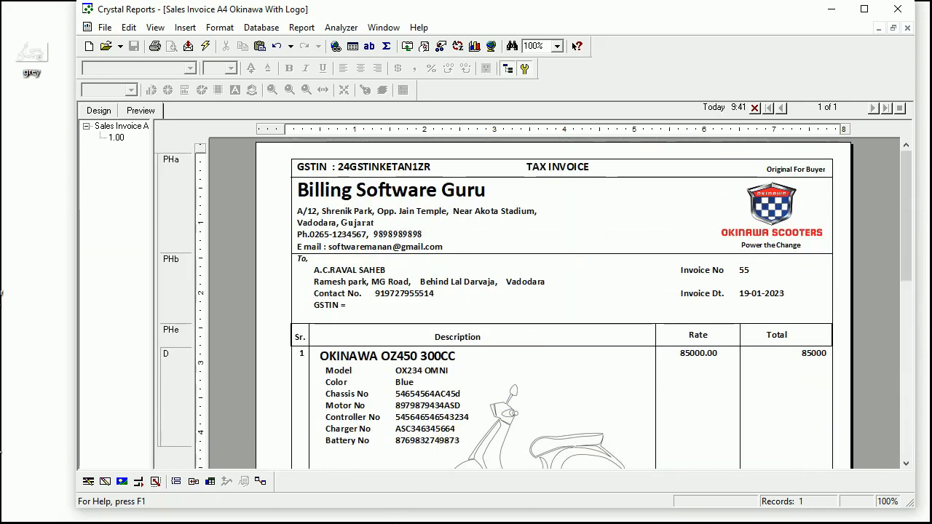
Switch to SuperERP and open a print preview of the current sale bill in format 1
click(405, 523)
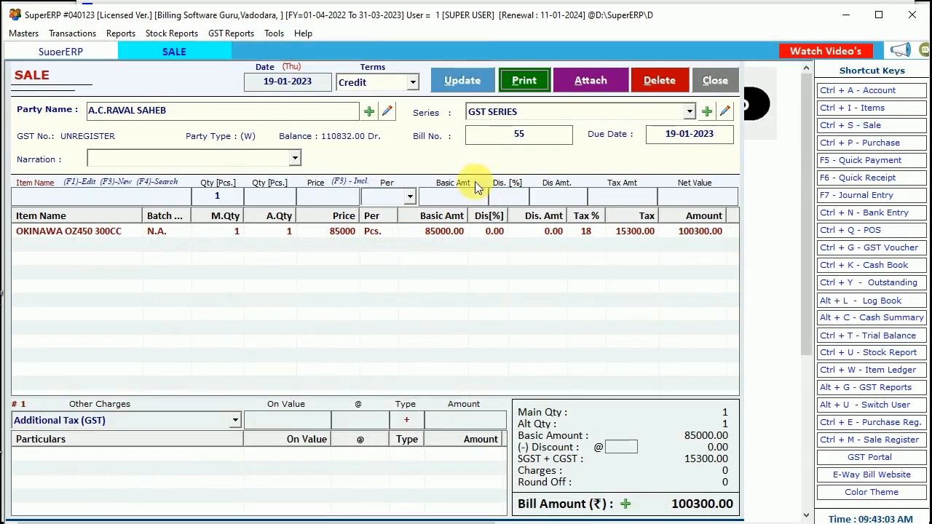
click(523, 81)
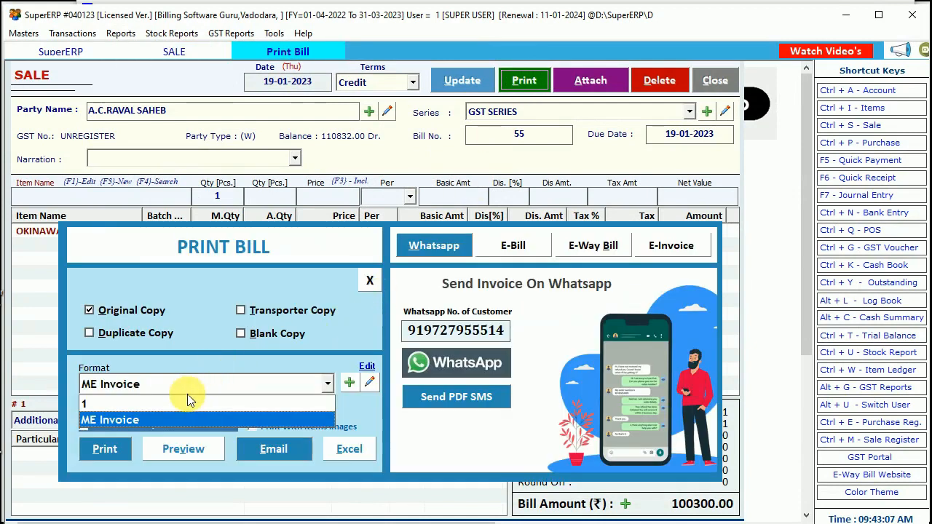
click(186, 406)
click(182, 448)
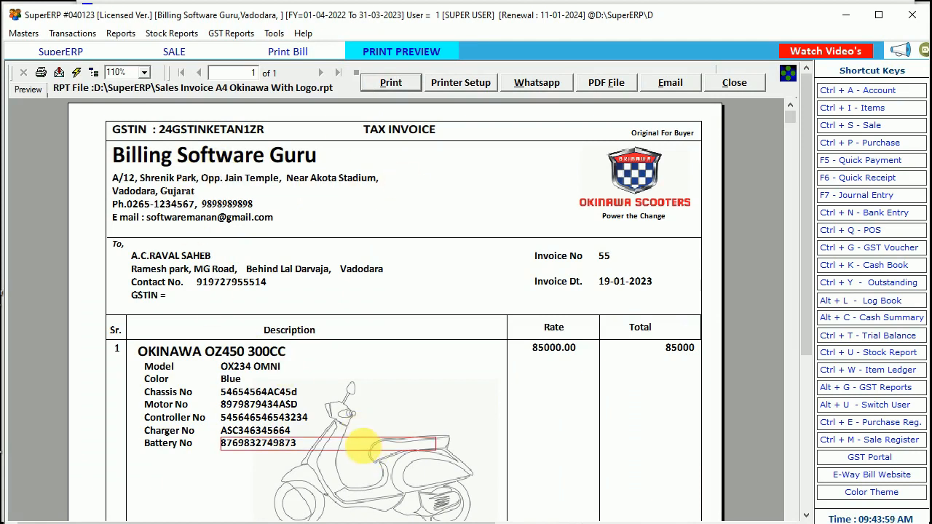
Examine the scooter watermark and the full invoice layout in the print preview, from the header to the terms
scroll(368, 448, down, 5)
scroll(349, 309, up, 3)
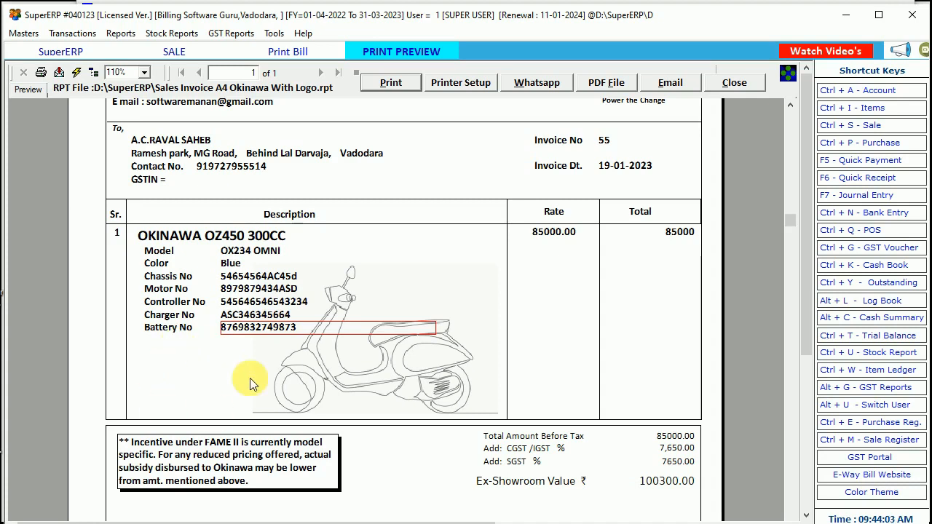
click(406, 311)
scroll(503, 364, down, 4)
scroll(570, 439, up, 7)
scroll(570, 439, down, 7)
scroll(571, 439, up, 7)
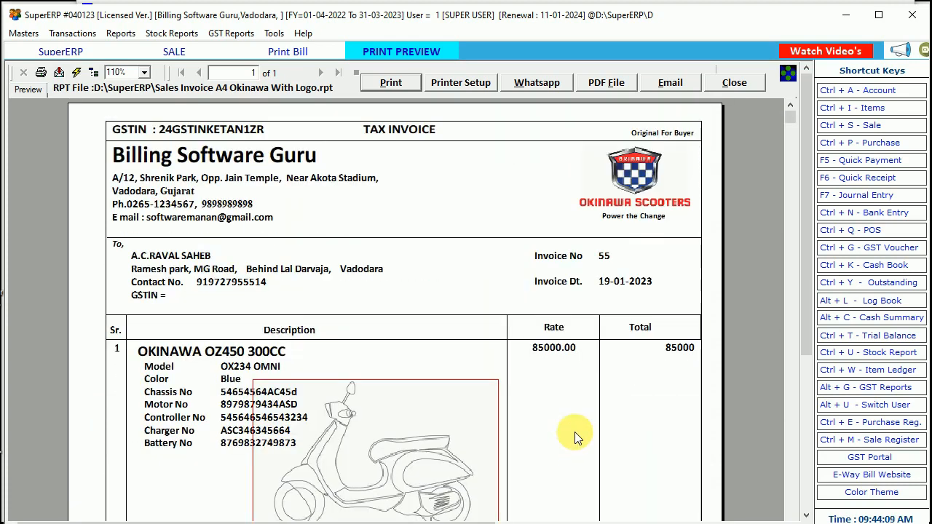
scroll(703, 207, down, 7)
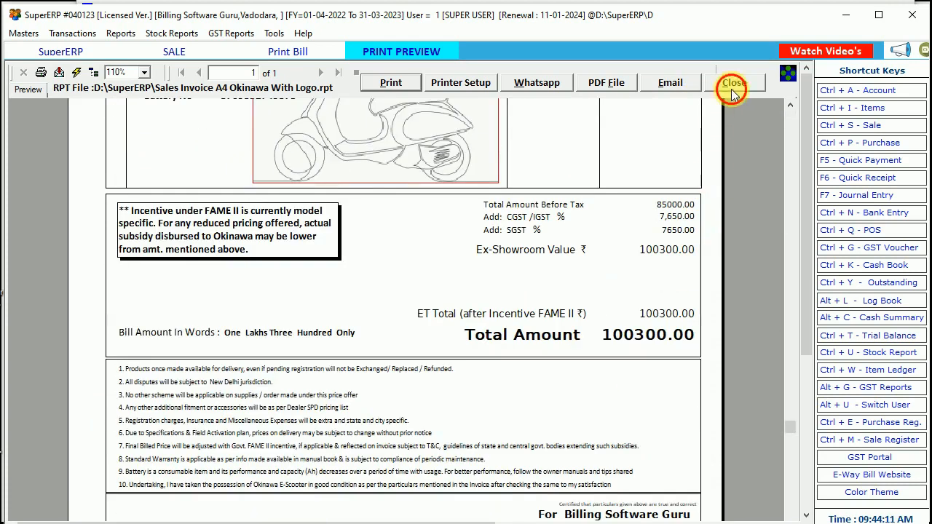
Close the print preview and the Print Bill dialog, and minimise SuperERP and the Crystal Reports window
key(Escape)
click(364, 283)
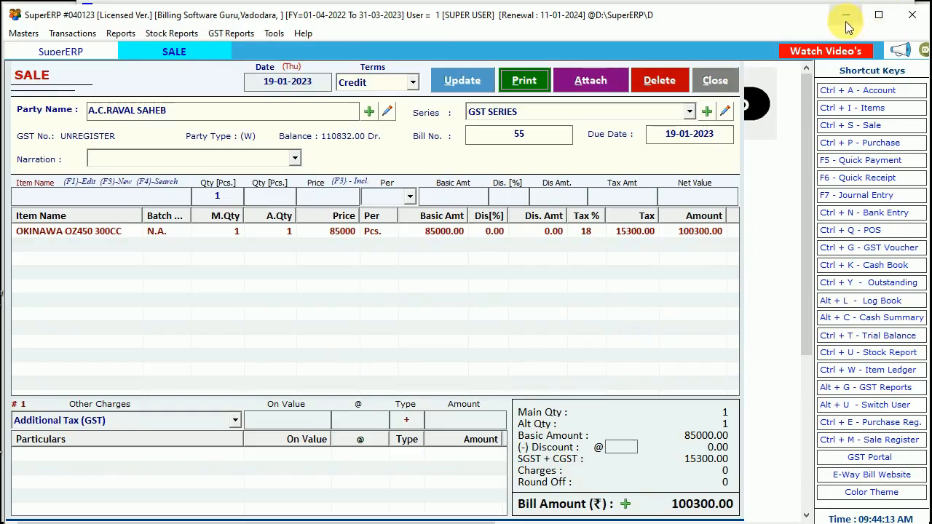
click(845, 15)
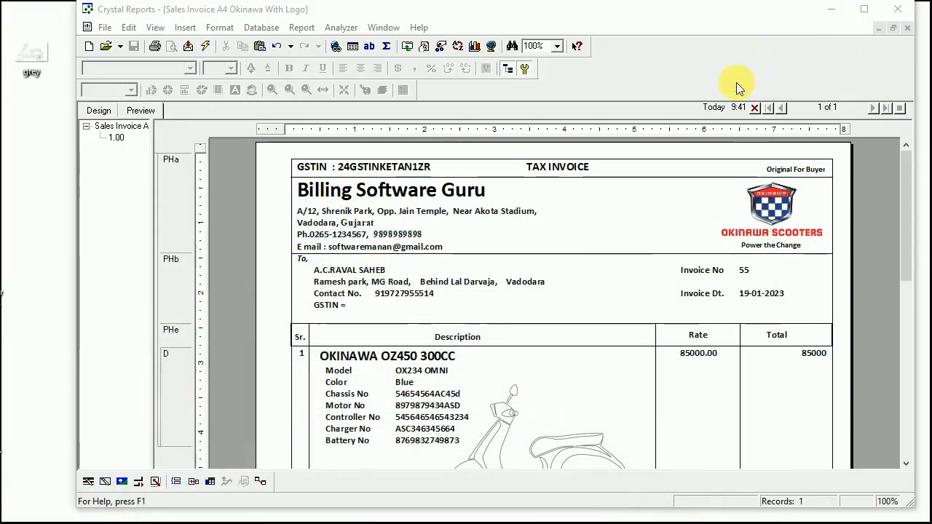
click(831, 10)
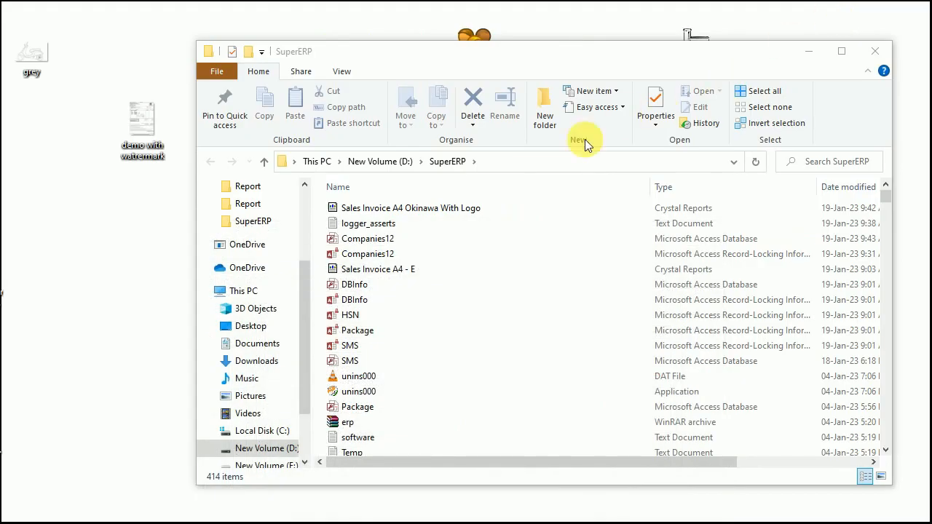
Open the report "TestReport With Watermark 2 video" from the Path Lab folder in Crystal Reports
click(341, 211)
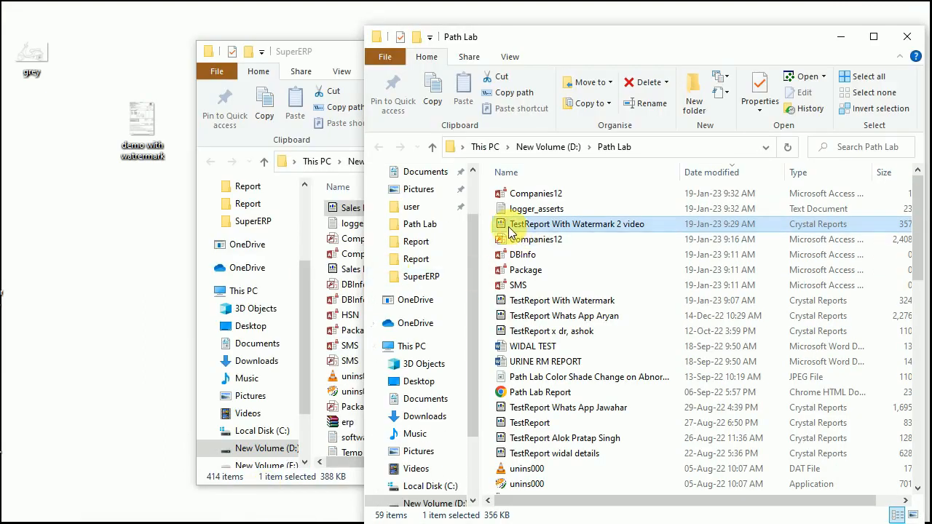
double_click(510, 226)
click(571, 400)
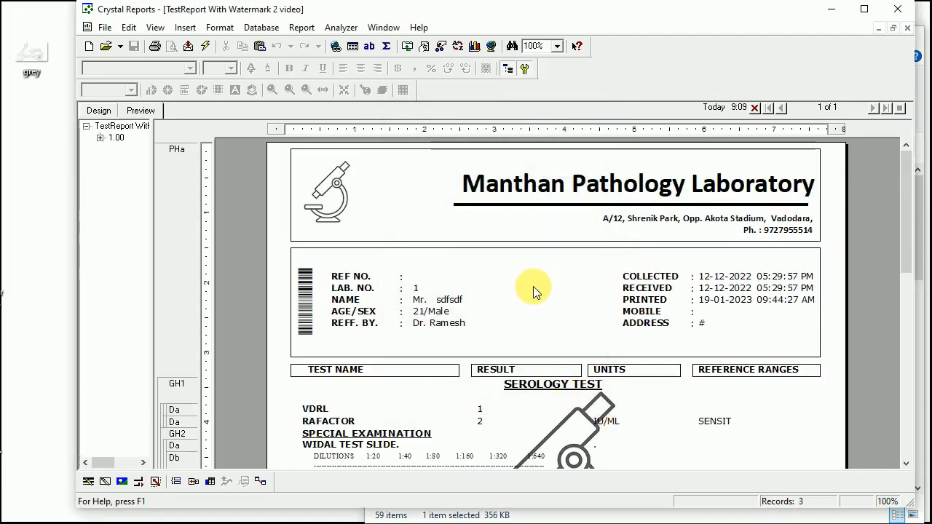
Refresh the pathology report's data and examine the microscope watermark behind the test results
scroll(457, 246, down, 6)
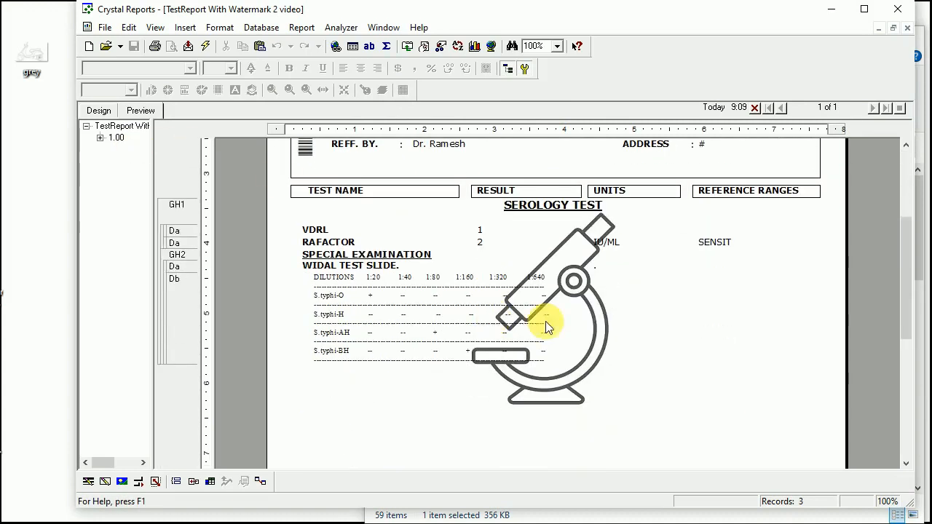
click(205, 46)
key(Return)
scroll(656, 342, down, 10)
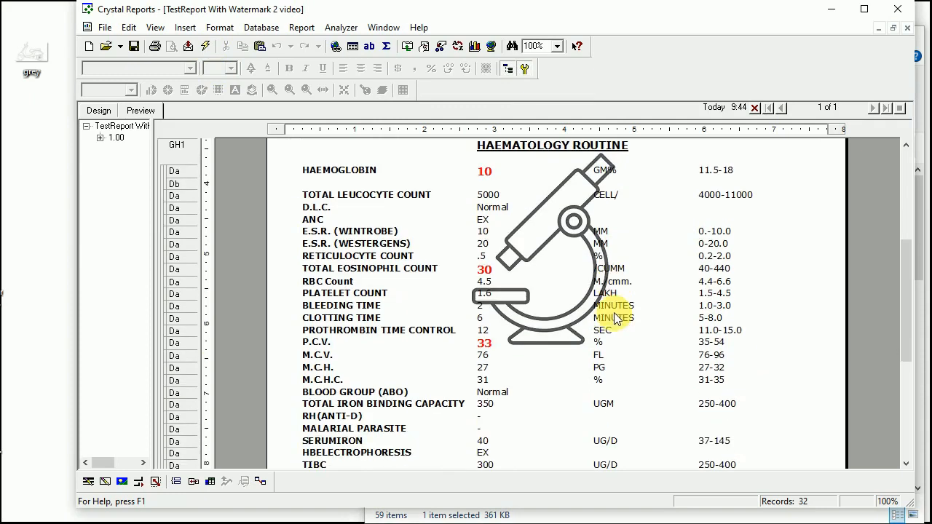
scroll(526, 323, up, 15)
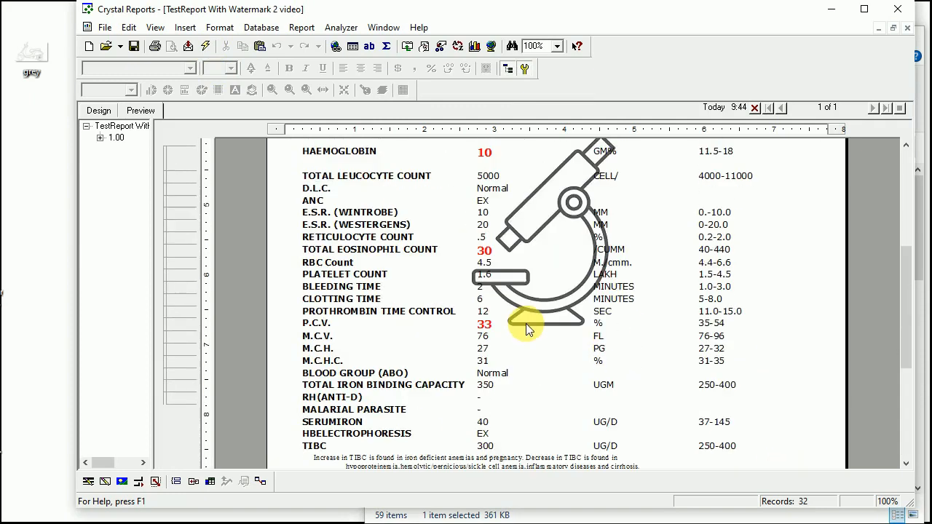
Select the microscope picture in the preview and check how it underlies the haematology results down the page
click(529, 319)
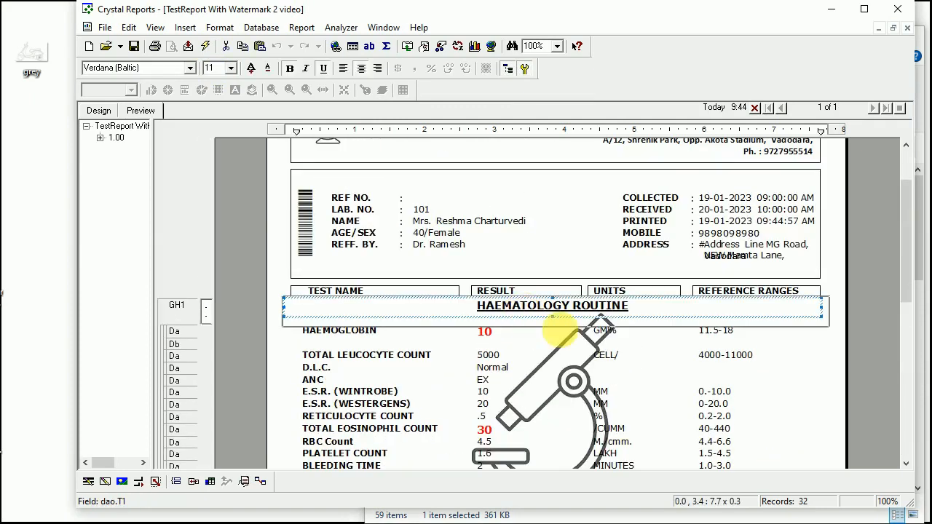
scroll(568, 313, down, 3)
click(569, 273)
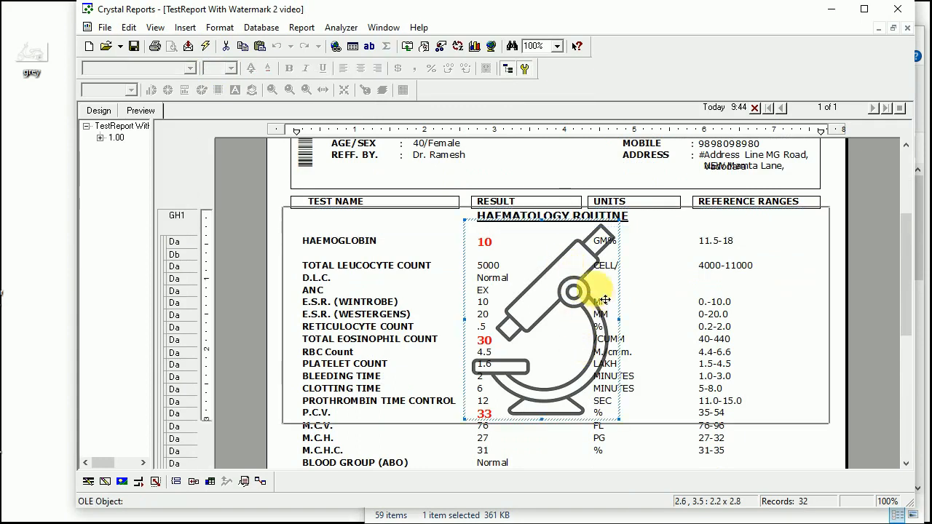
scroll(590, 386, down, 3)
scroll(590, 386, down, 1)
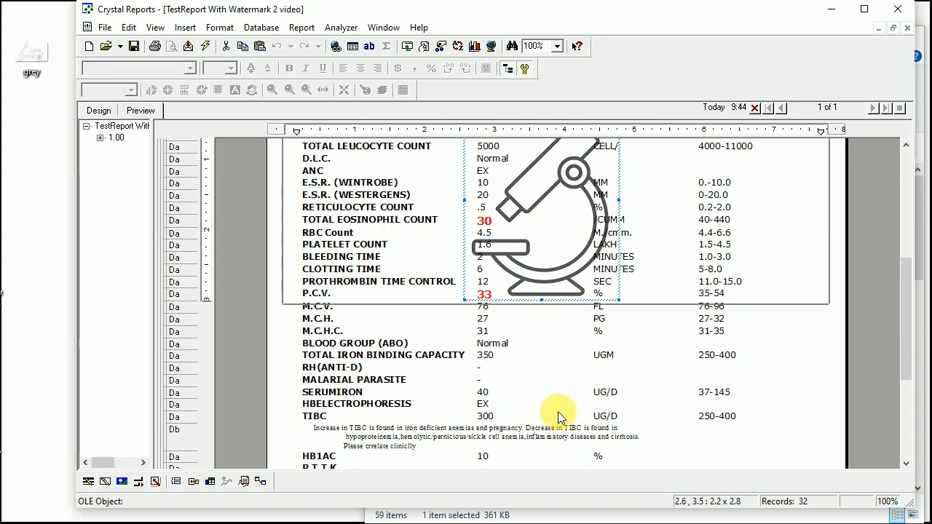
scroll(562, 421, up, 10)
scroll(567, 421, down, 14)
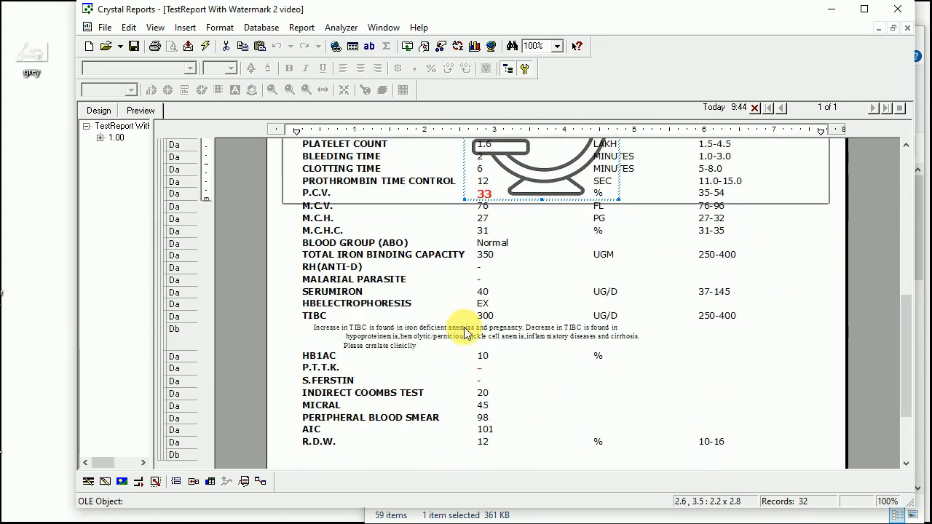
Return to the pathology report's design and select the microscope picture in Page Header b
click(102, 112)
scroll(320, 284, down, 6)
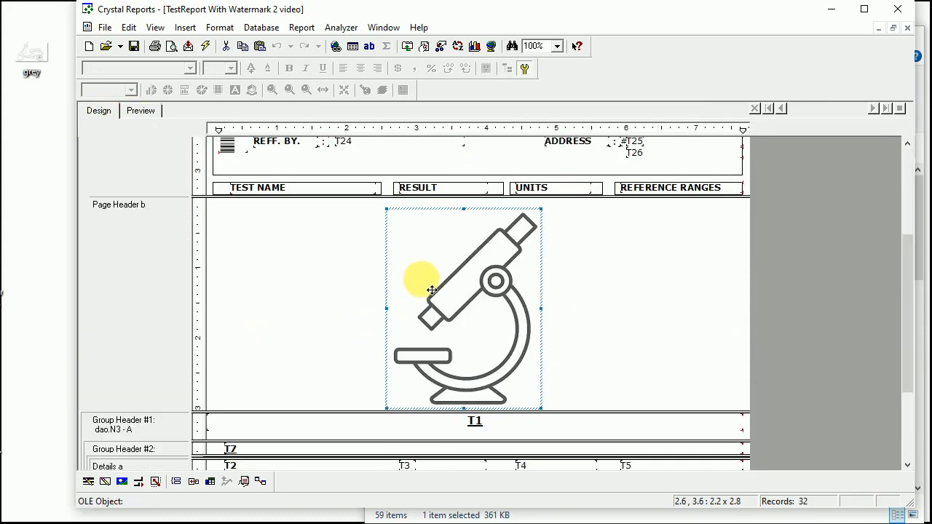
click(580, 288)
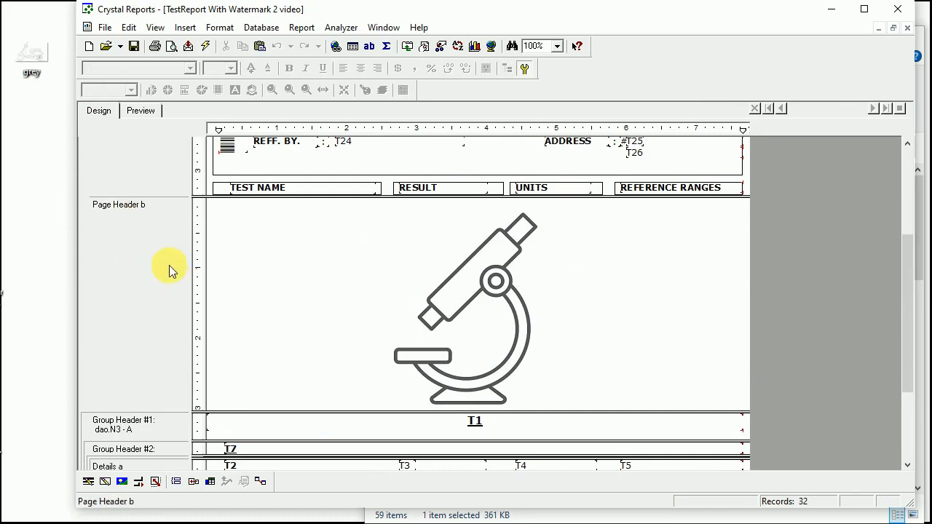
click(510, 269)
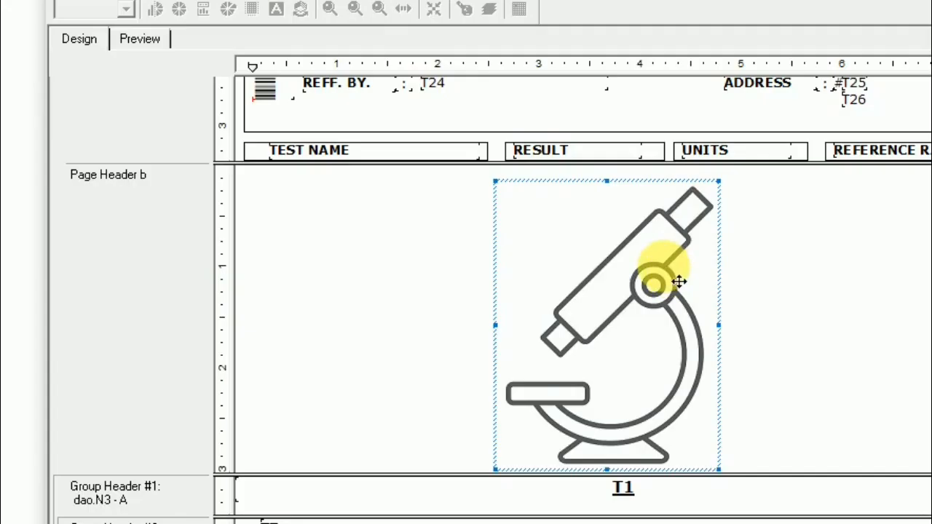
Check the Underlay Following Sections option of Page Header b in the Section Expert and review the sections beneath it
right_click(154, 281)
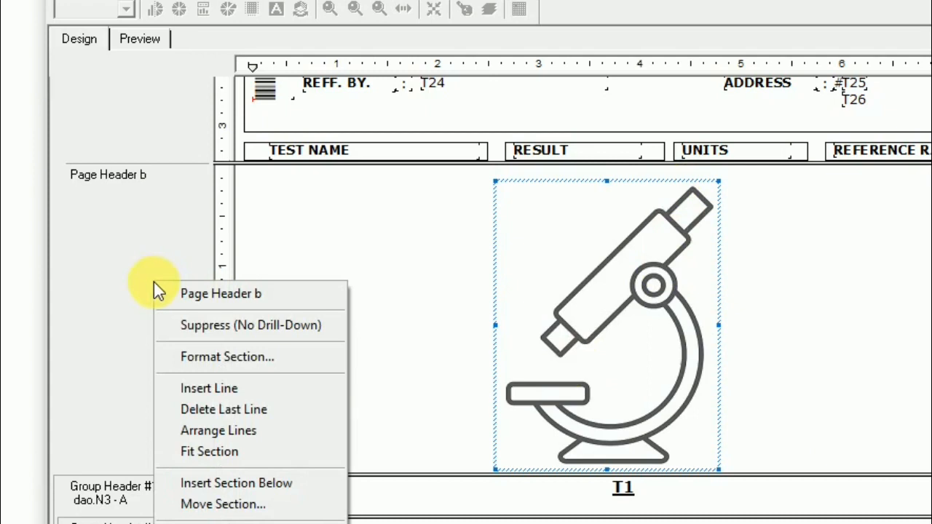
click(222, 357)
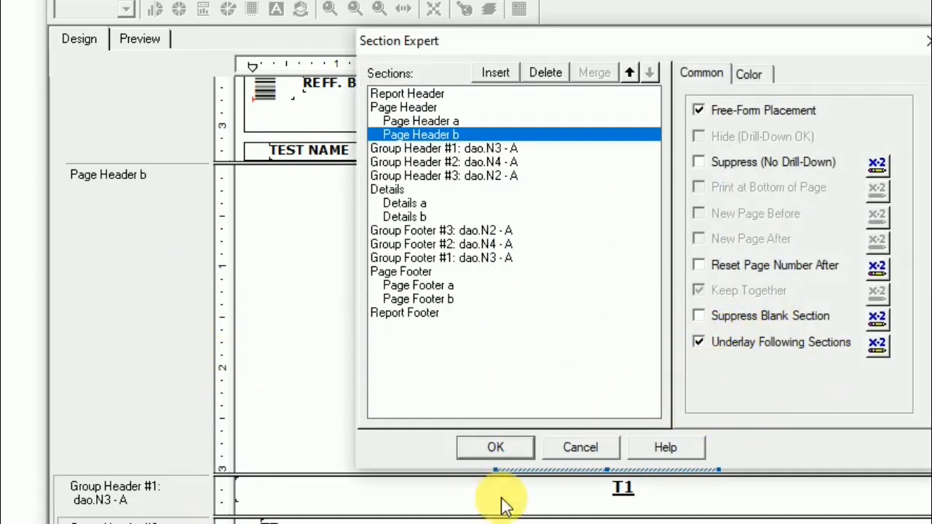
click(495, 447)
scroll(385, 431, down, 3)
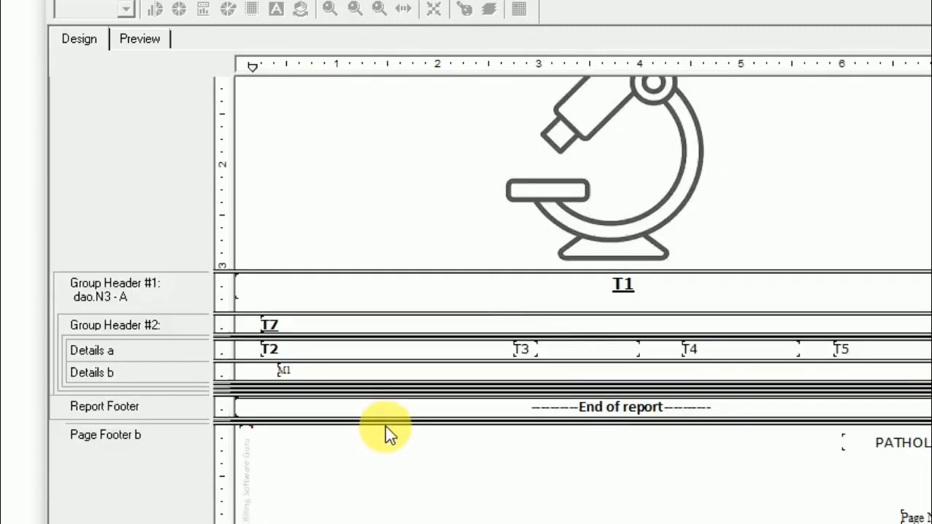
scroll(385, 430, up, 5)
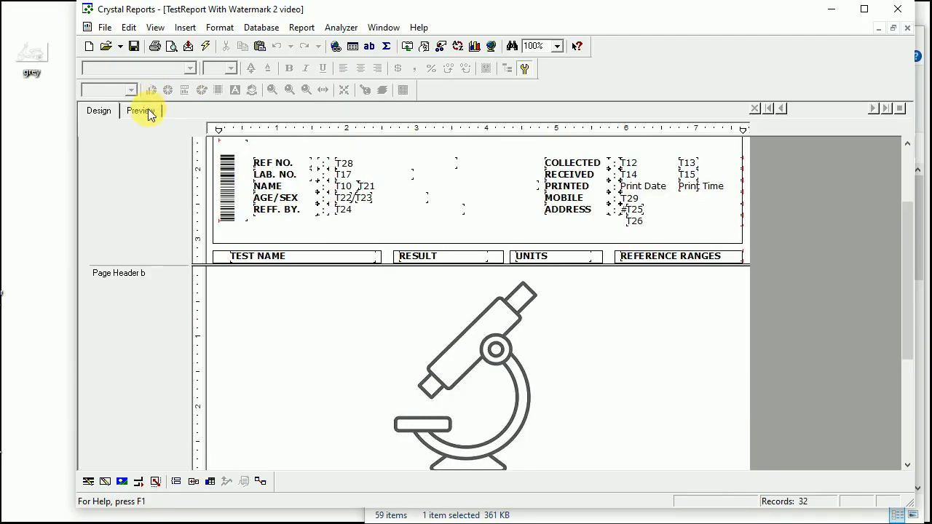
Preview the pathology report and examine the microscope watermark from the laboratory header down through the haematology results
click(141, 111)
scroll(683, 360, up, 6)
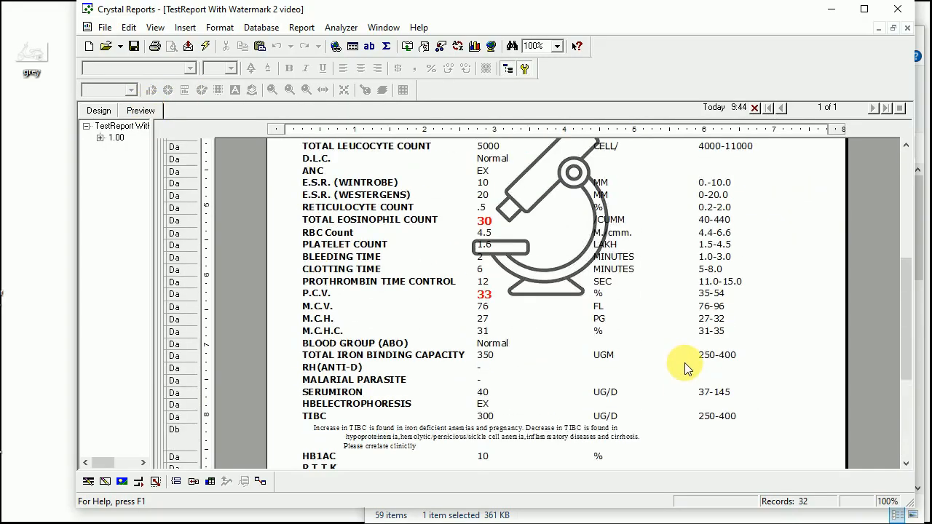
scroll(685, 363, down, 4)
scroll(685, 363, up, 7)
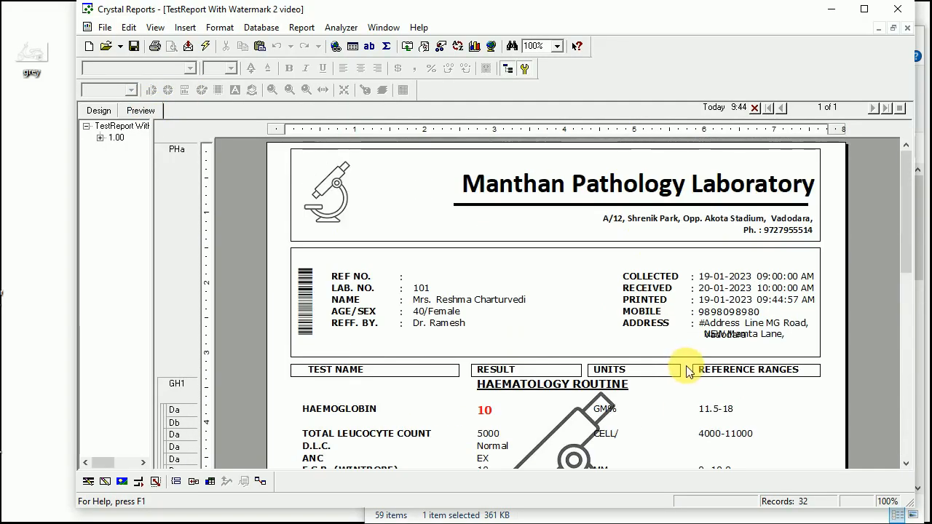
scroll(684, 363, down, 4)
Compare the design of Page Header b and the group and detail sections below it with the previewed test results
click(101, 114)
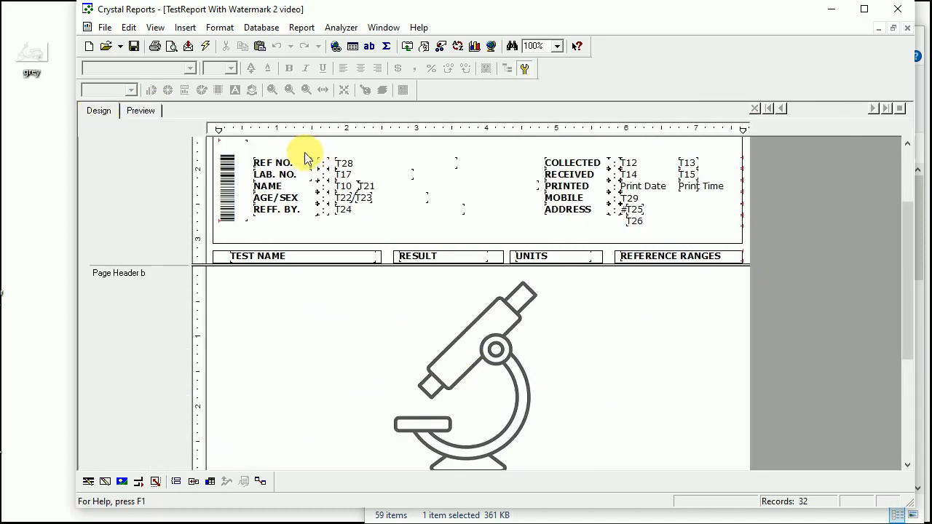
scroll(415, 291, down, 3)
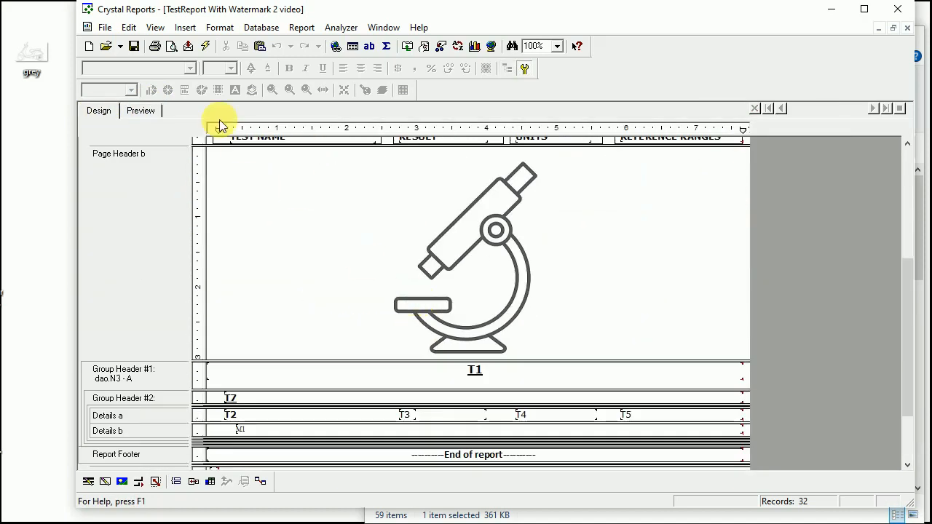
click(140, 110)
scroll(522, 295, down, 3)
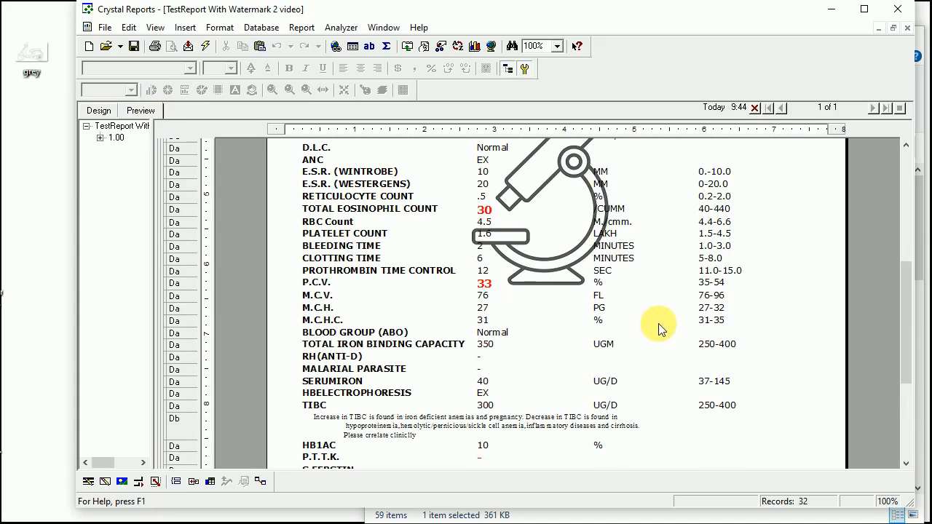